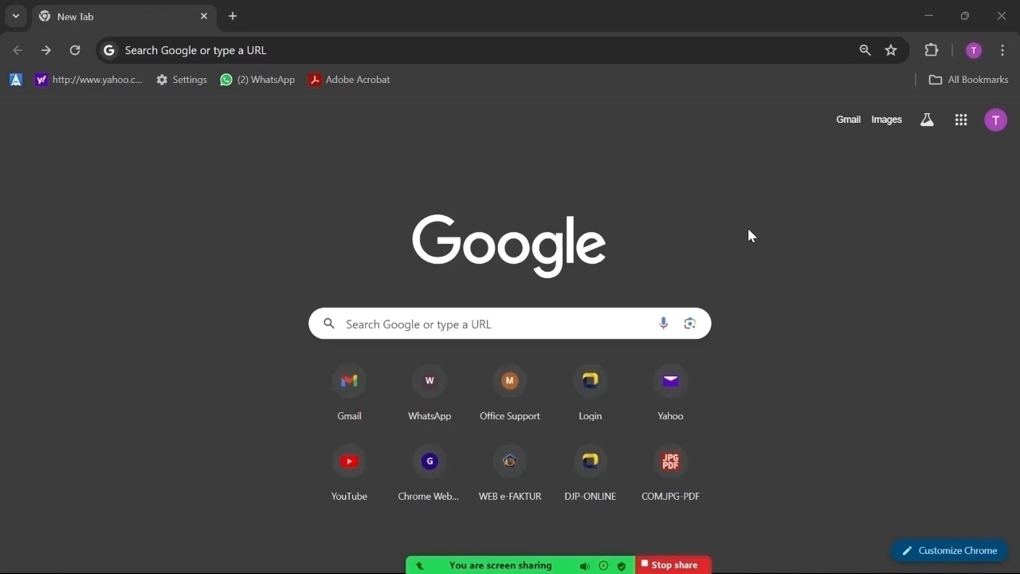
Log in to DJP Online and open e-Bupot Unifikasi via Lapor > Pra Pelaporan
click(580, 376)
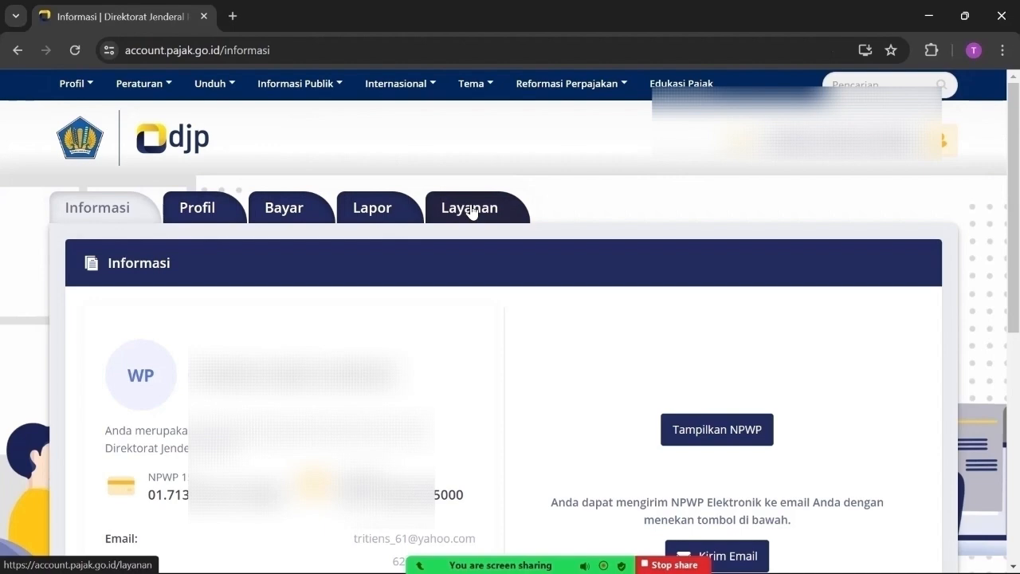
click(381, 215)
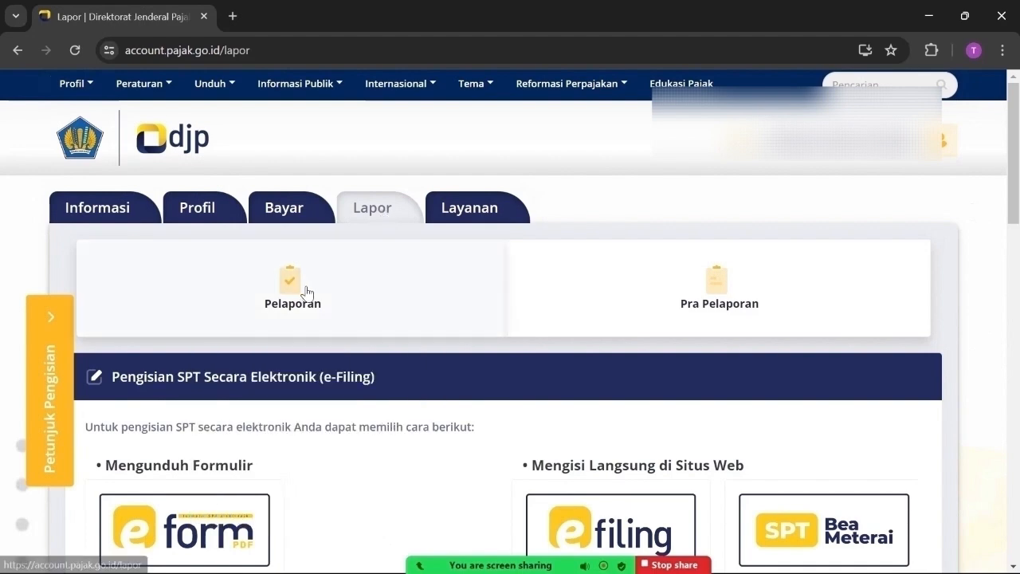
click(712, 292)
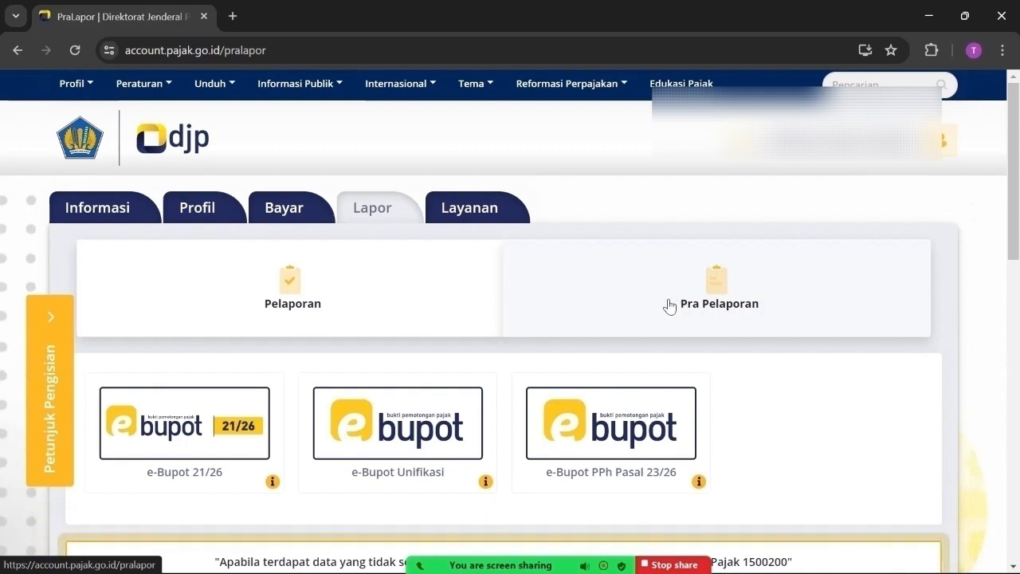
click(423, 442)
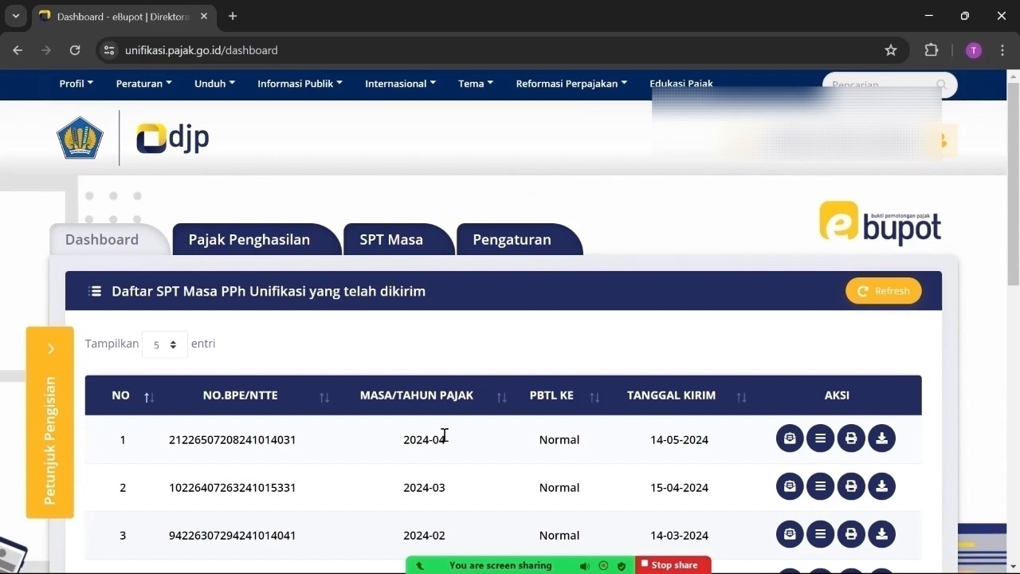
Search self-deposited PPh for Periode 05-2024, then open the PPh Pasal 4(2), 15, 22, 23 card
click(255, 239)
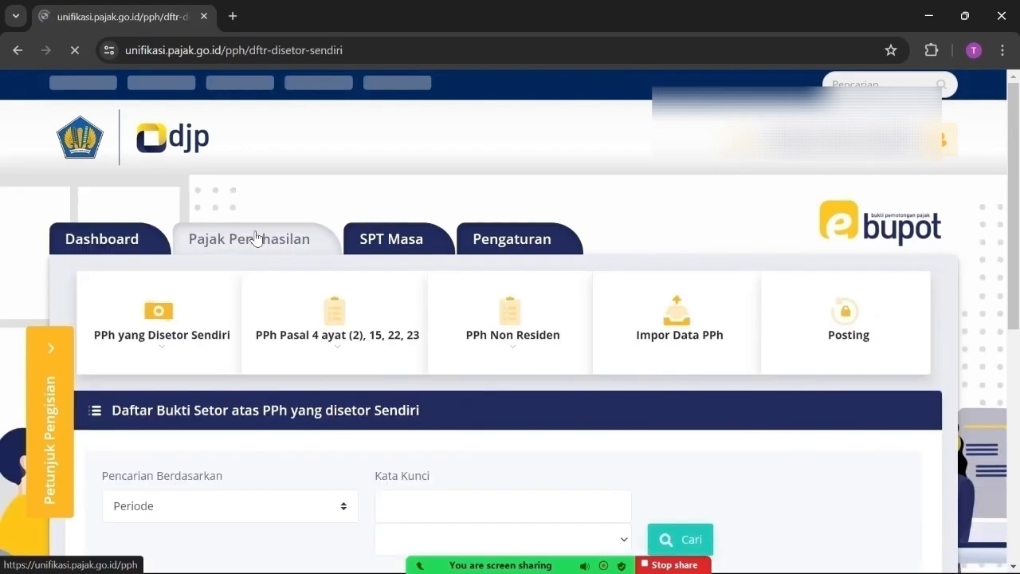
scroll(678, 387, down, 2)
scroll(690, 387, down, 1)
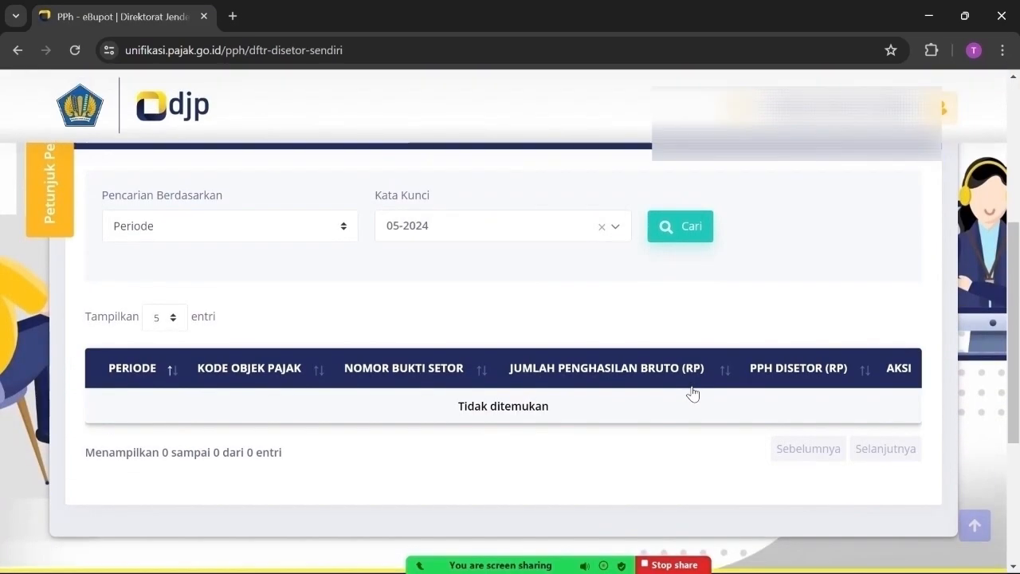
scroll(693, 390, up, 2)
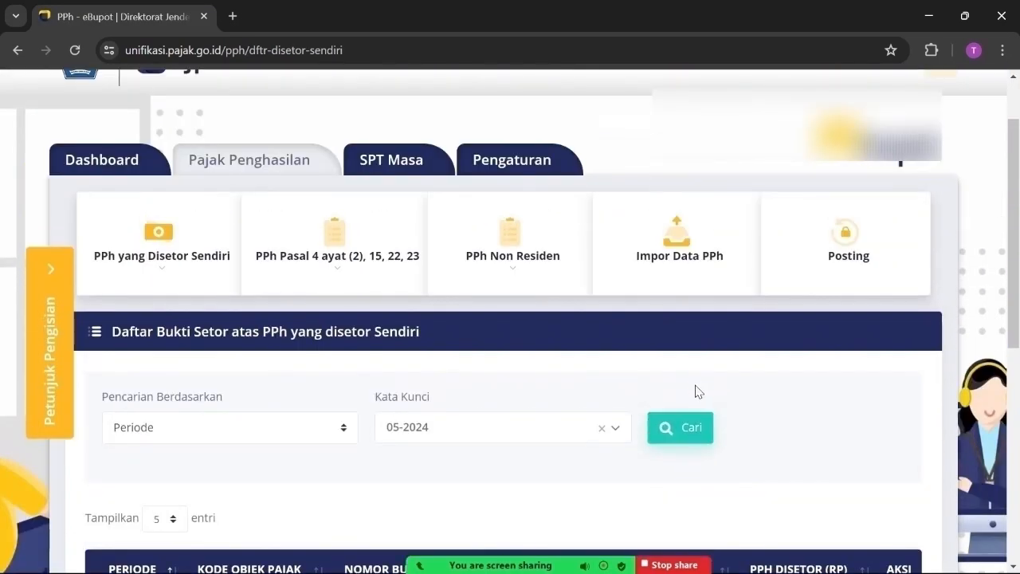
click(663, 418)
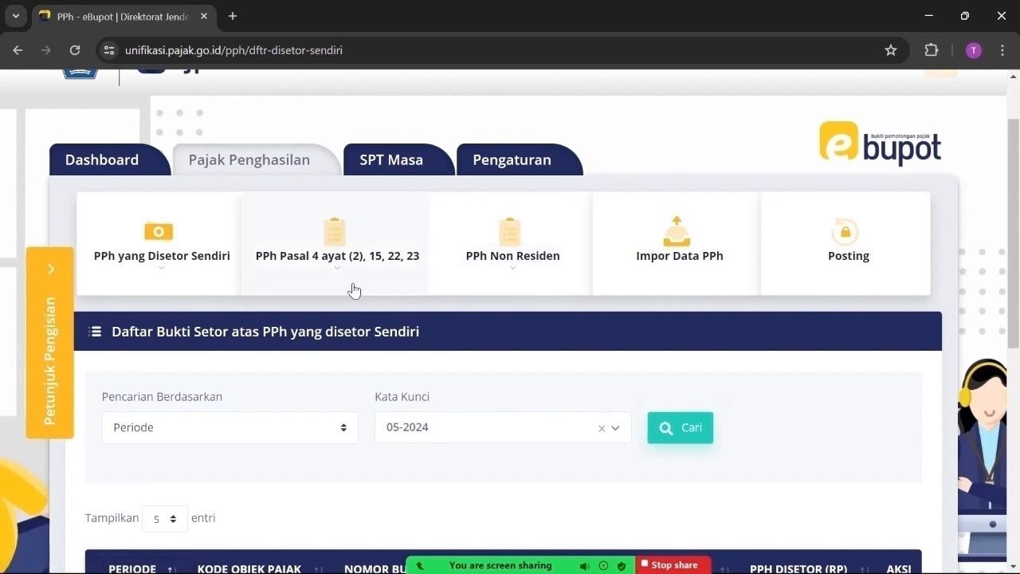
click(334, 257)
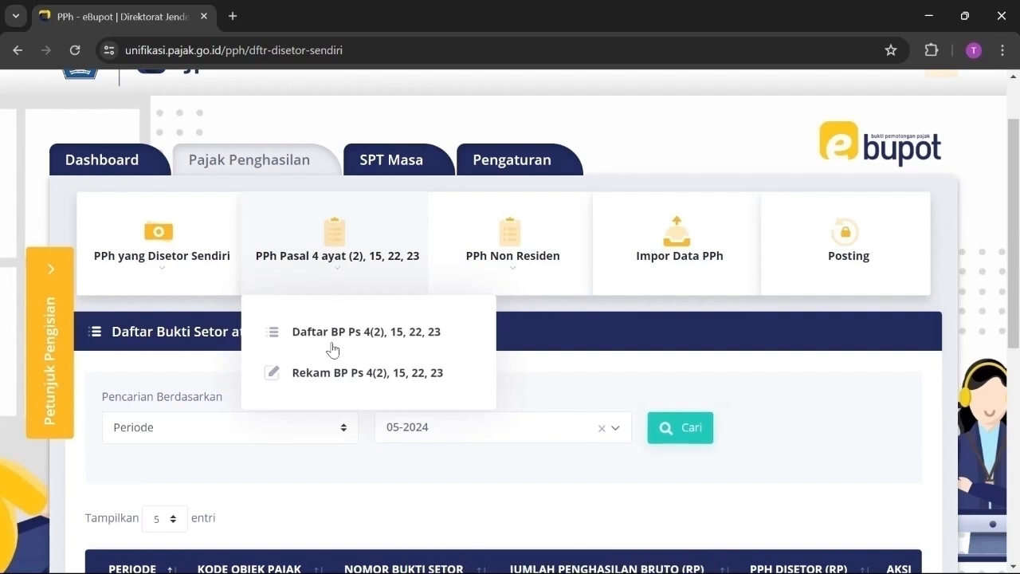
Start a new Rekam BP Ps 4(2), 15, 22, 23 slip for Tahun Pajak 2024, Masa Pajak Mei
click(331, 375)
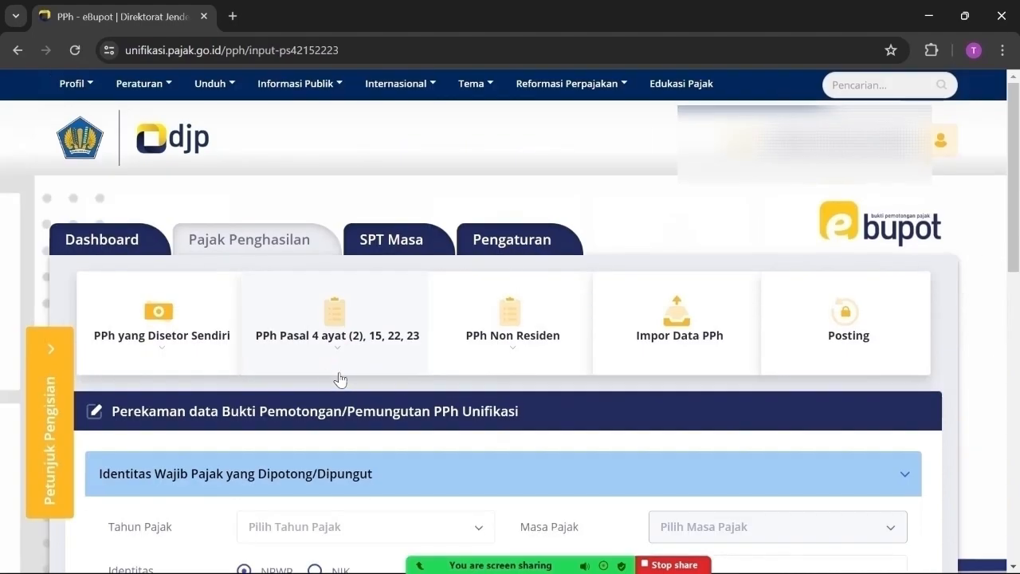
scroll(467, 387, down, 2)
scroll(468, 389, down, 2)
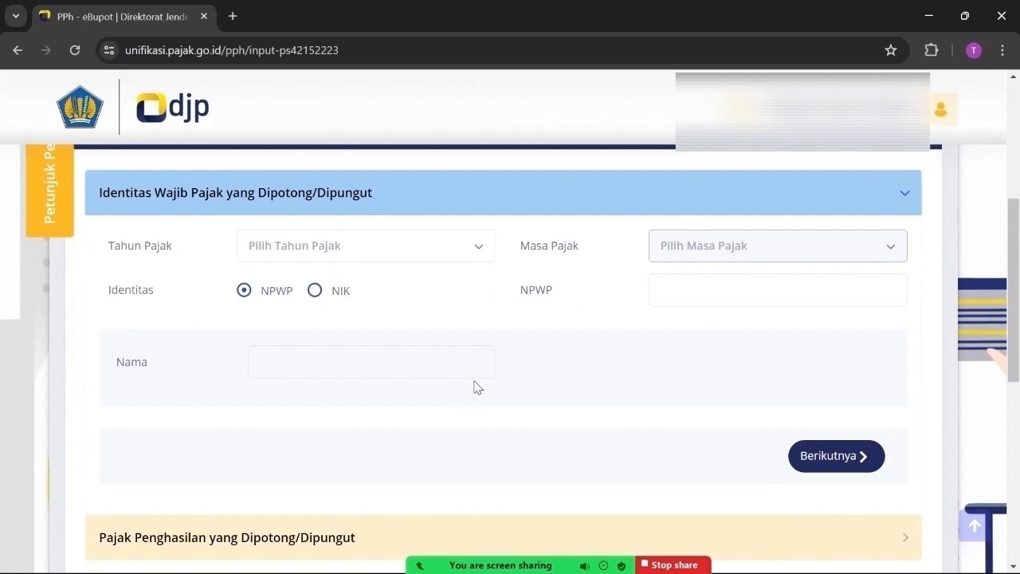
click(474, 250)
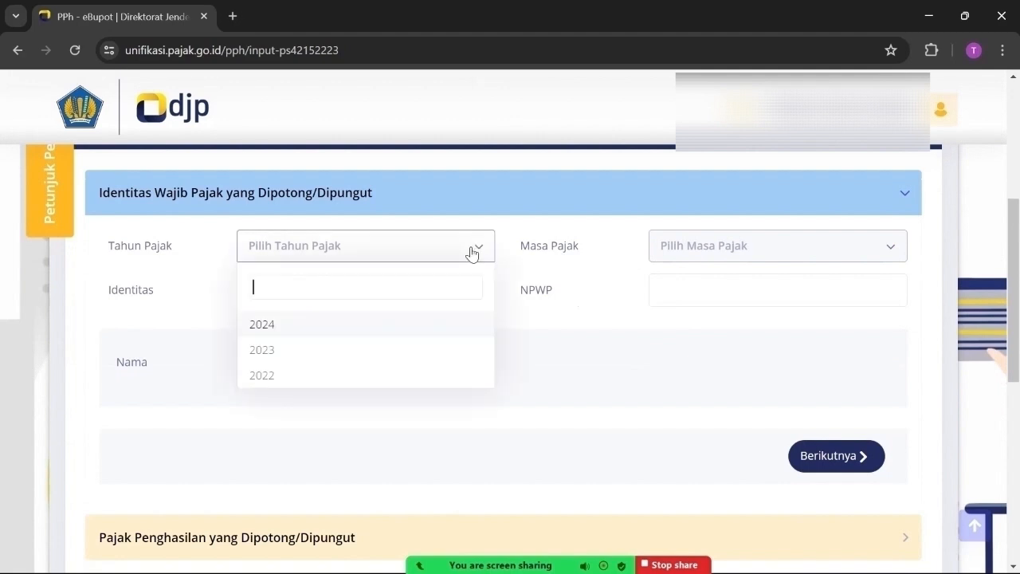
click(266, 325)
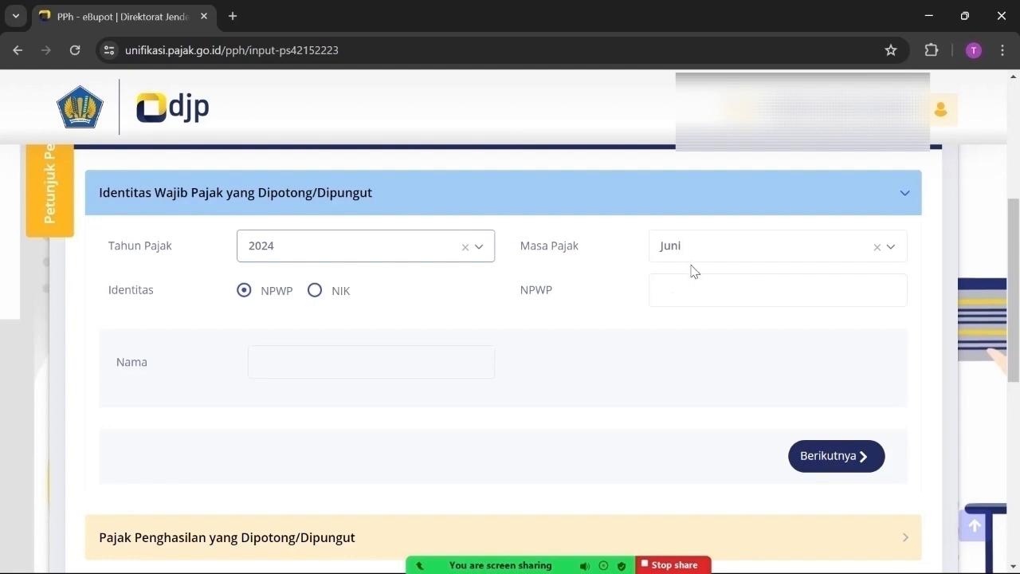
click(698, 251)
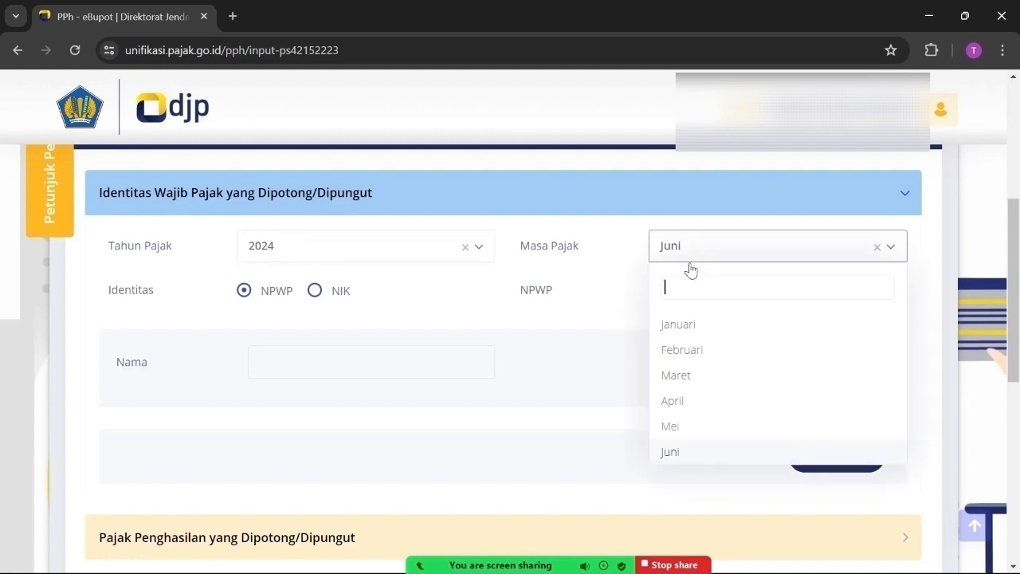
click(686, 430)
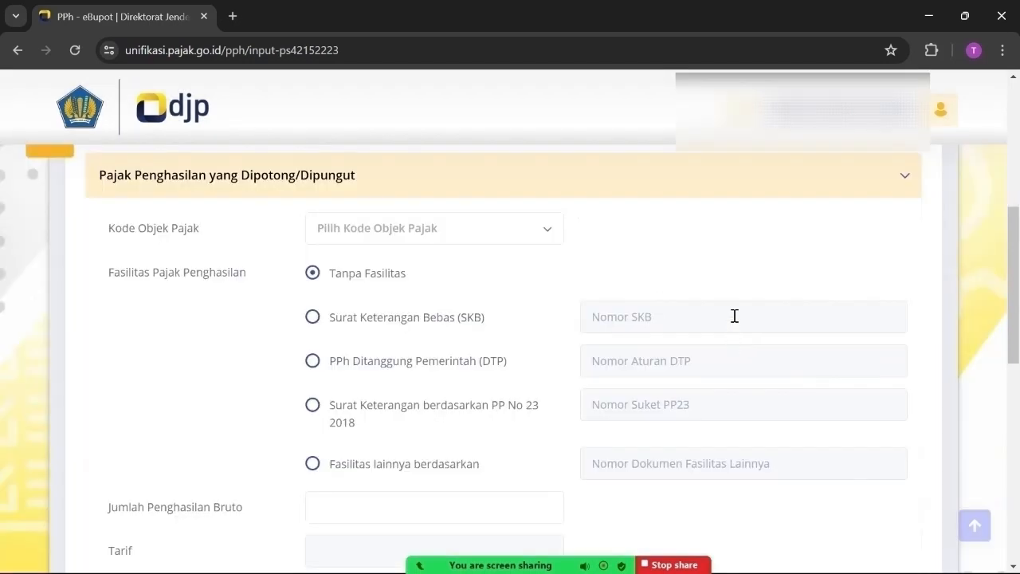
Select Kode Objek Pajak 24-104-56 Jasa Pengangkutan/Ekspedisi, giving a 2% rate
click(545, 234)
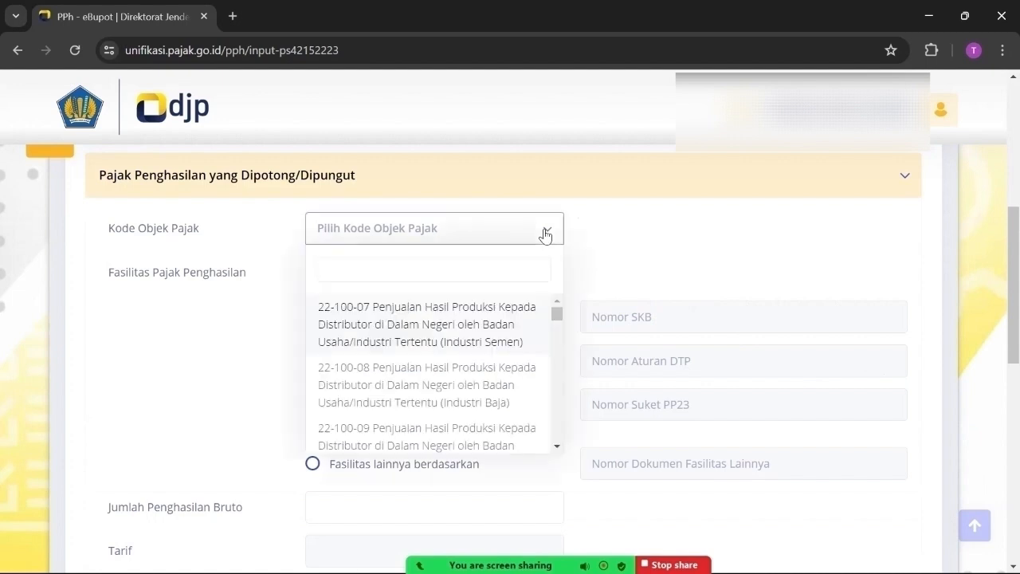
click(646, 233)
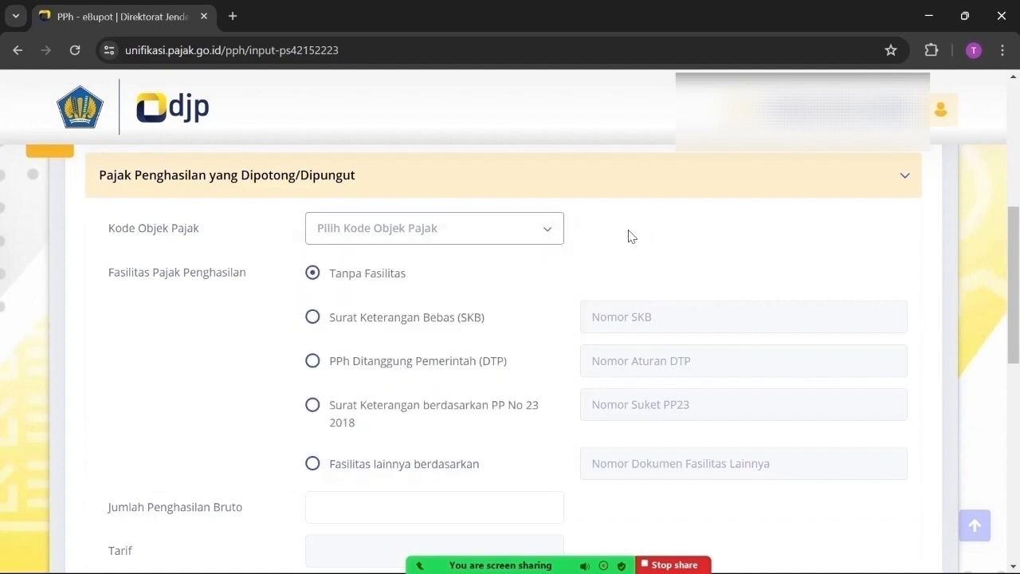
click(546, 234)
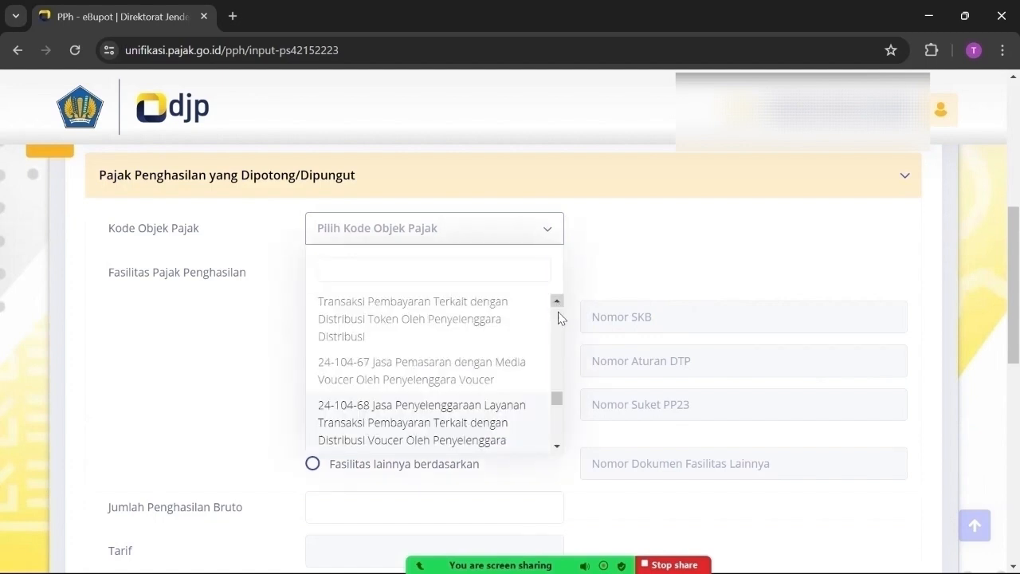
click(557, 447)
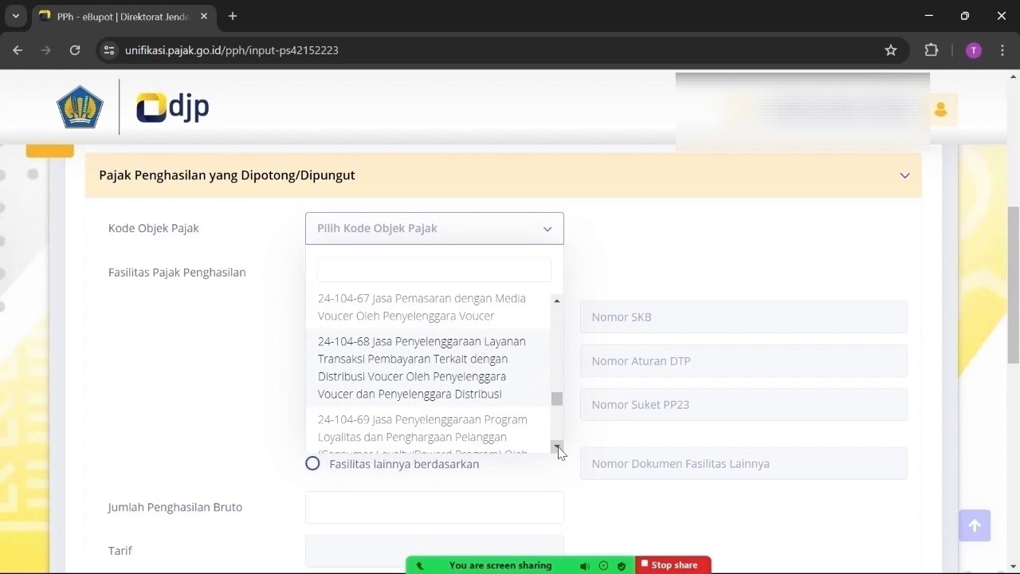
click(559, 302)
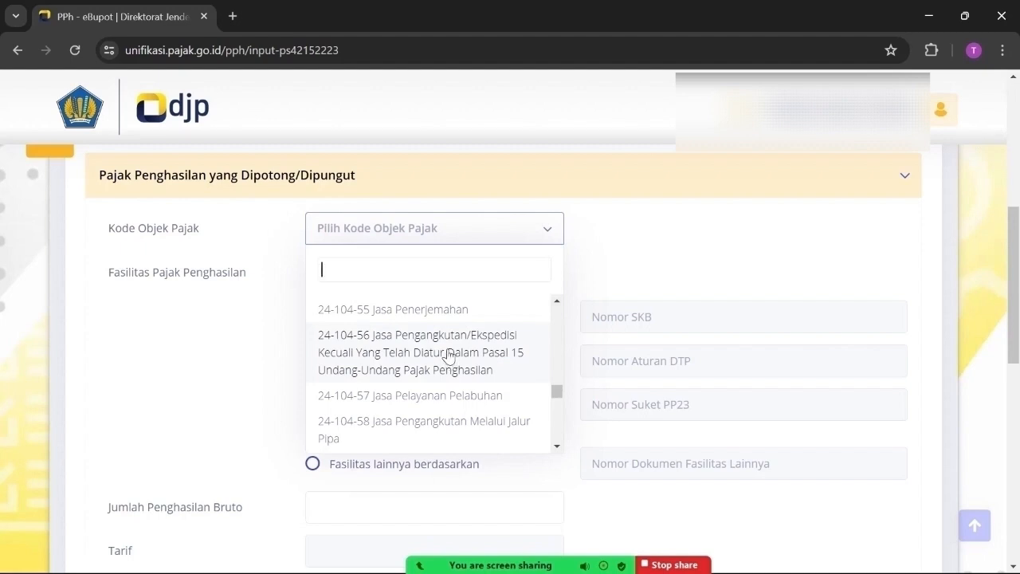
click(449, 356)
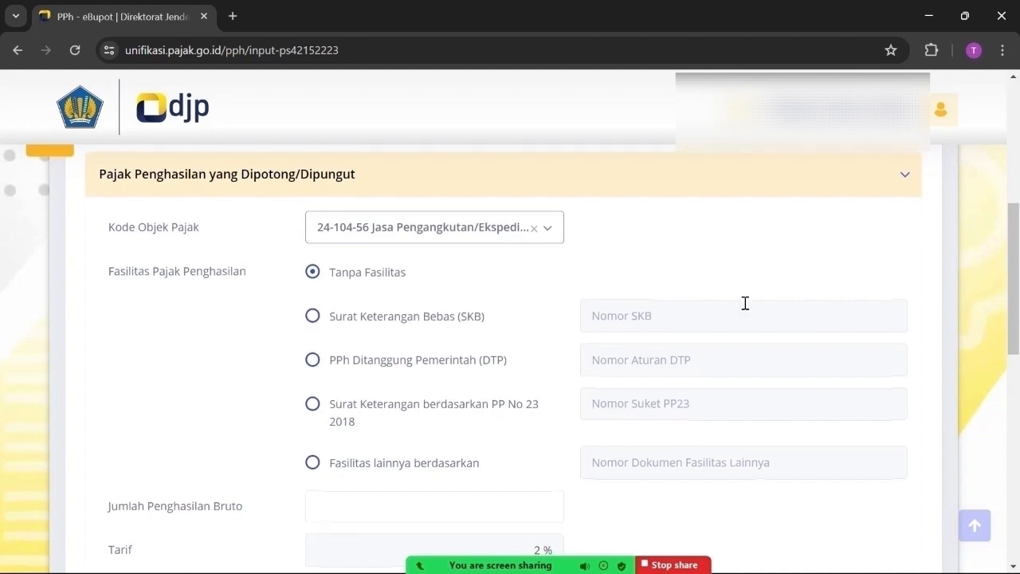
scroll(746, 306, down, 3)
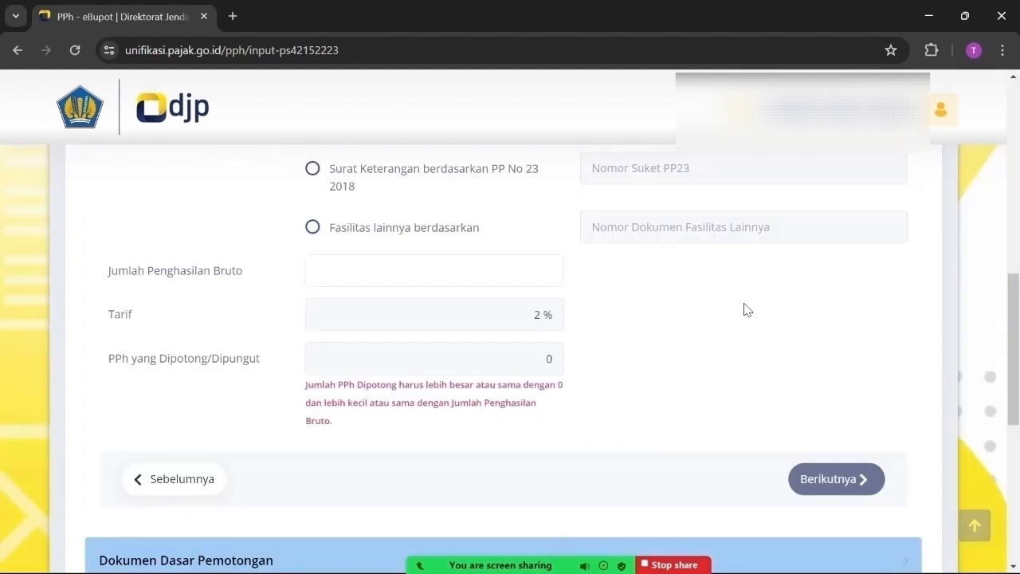
Enter Jumlah Penghasilan Bruto 15.034.619, yielding PPh 300.692, and proceed with Berikutnya
click(431, 270)
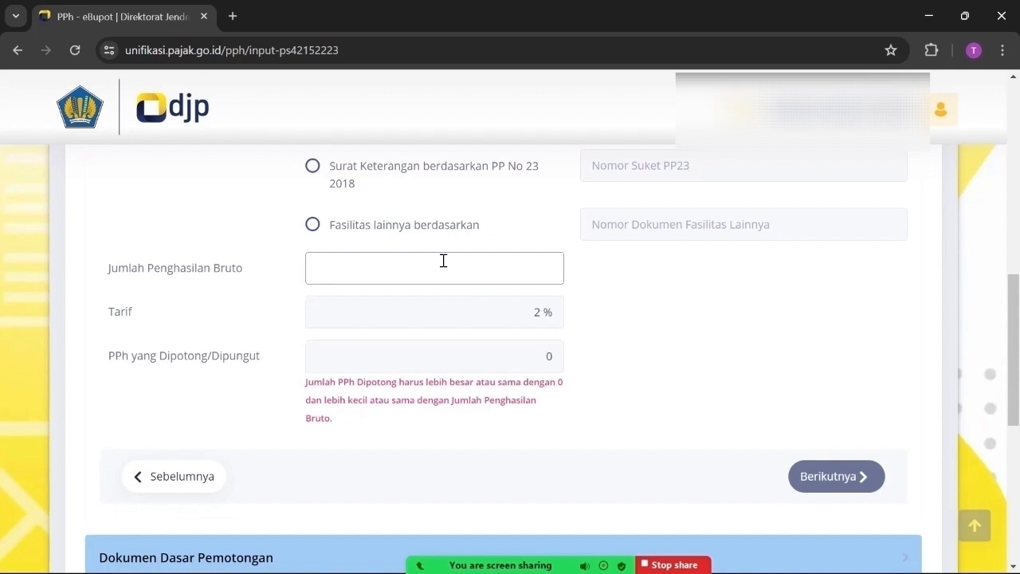
text(15)
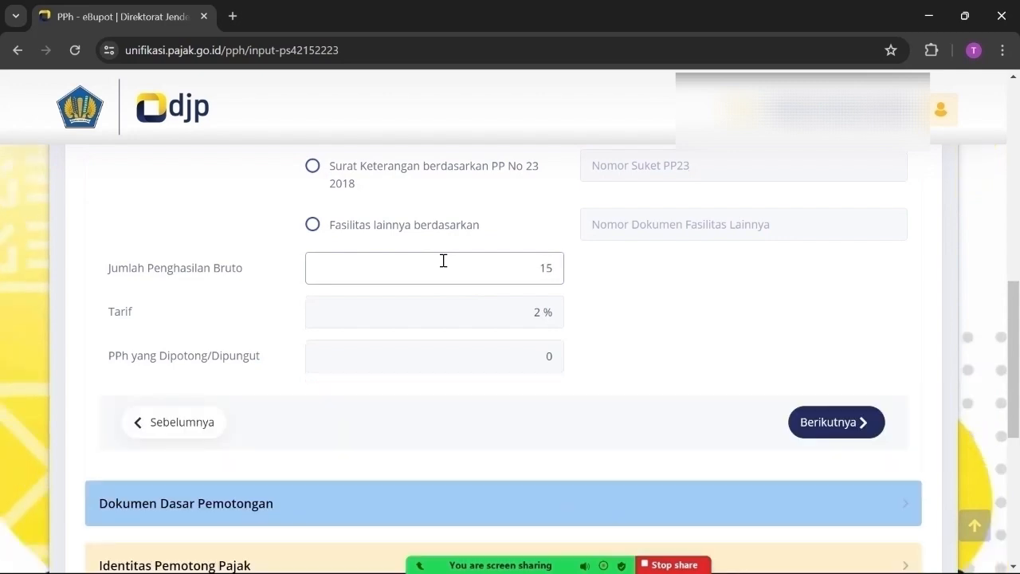
text(.034.619)
scroll(652, 321, down, 1)
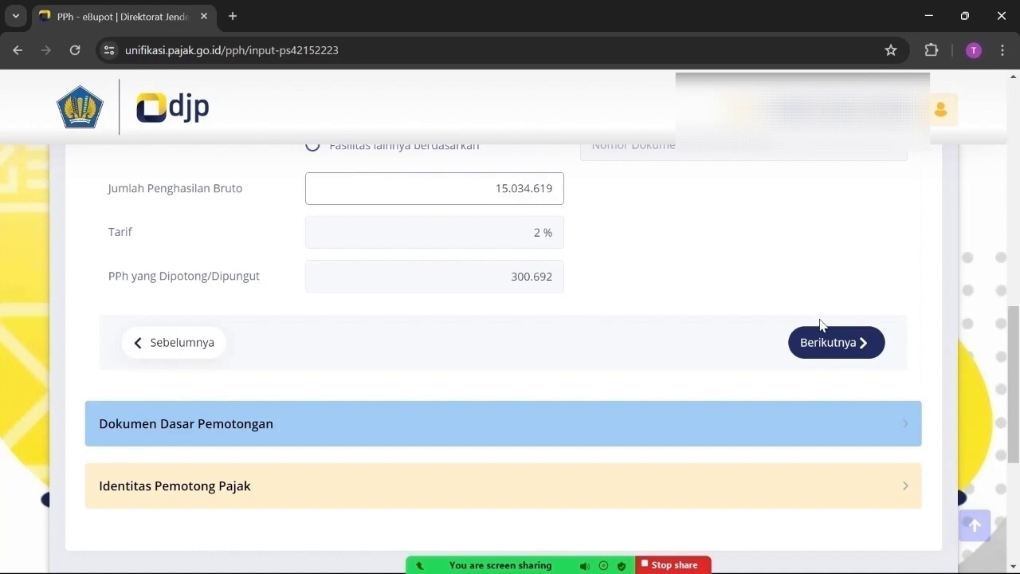
click(833, 344)
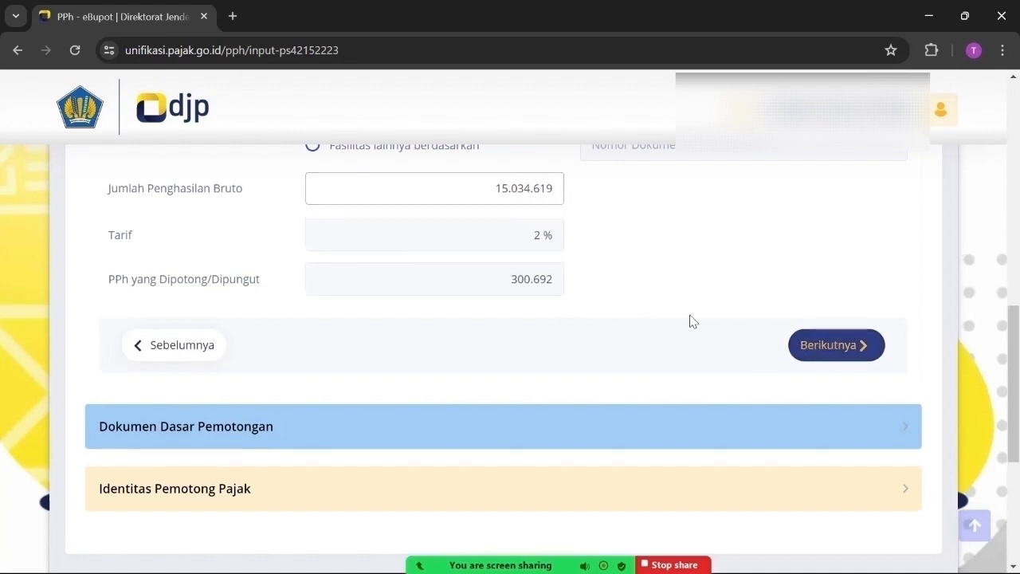
Add an Invoice basis document numbered INV2403-0175, dated 03/04/2024
scroll(690, 294, up, 3)
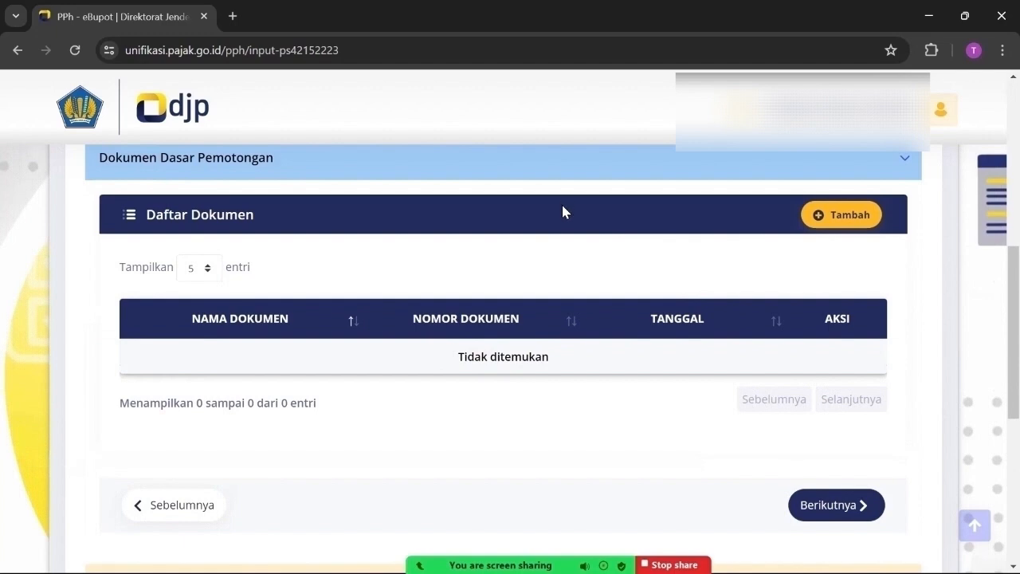
click(839, 217)
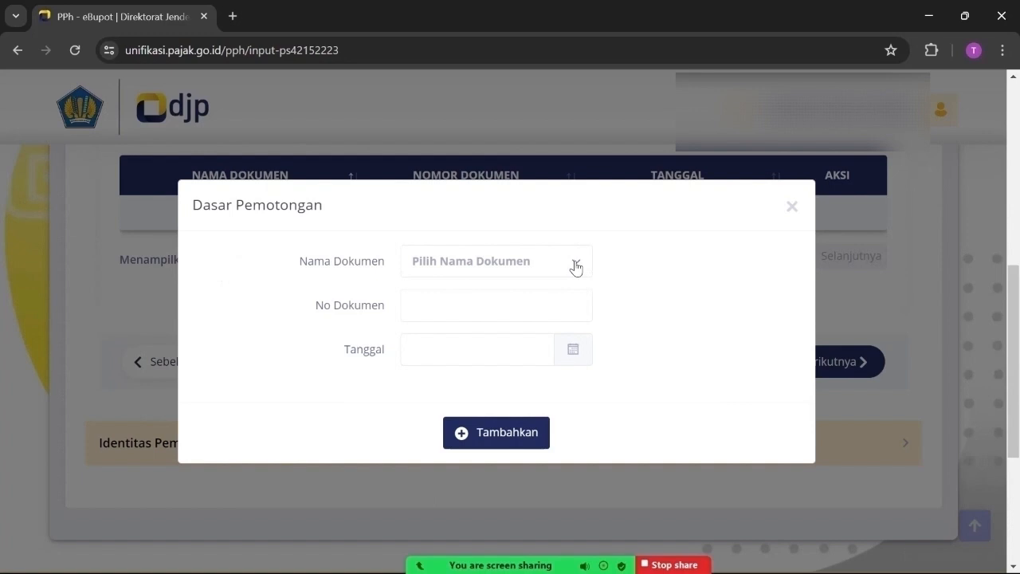
click(575, 266)
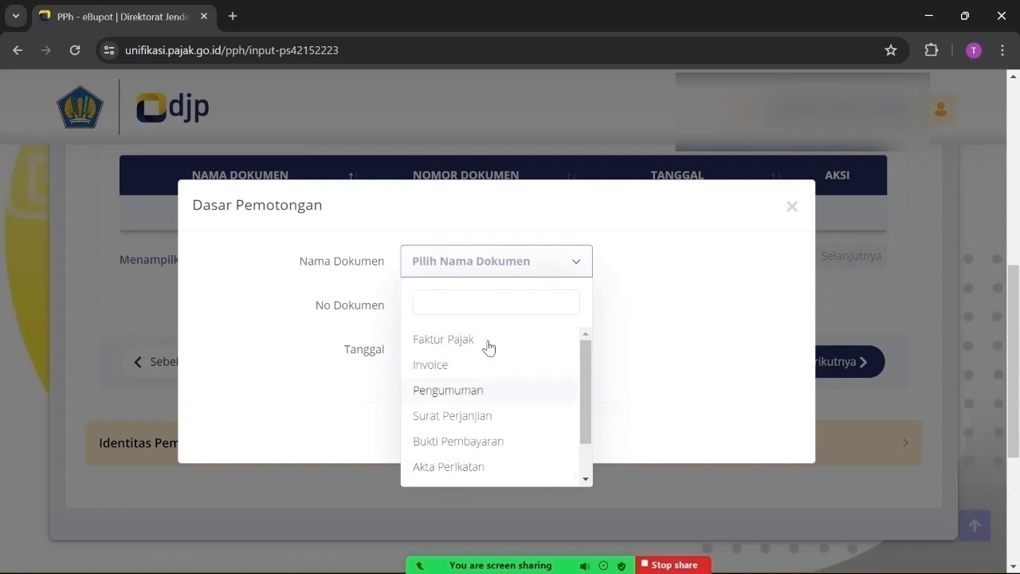
click(443, 375)
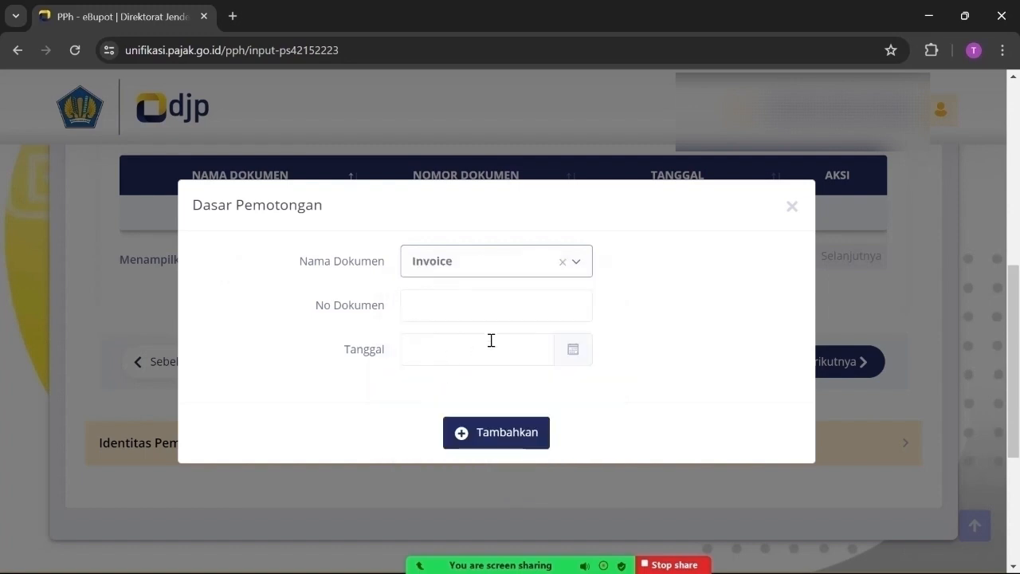
click(466, 305)
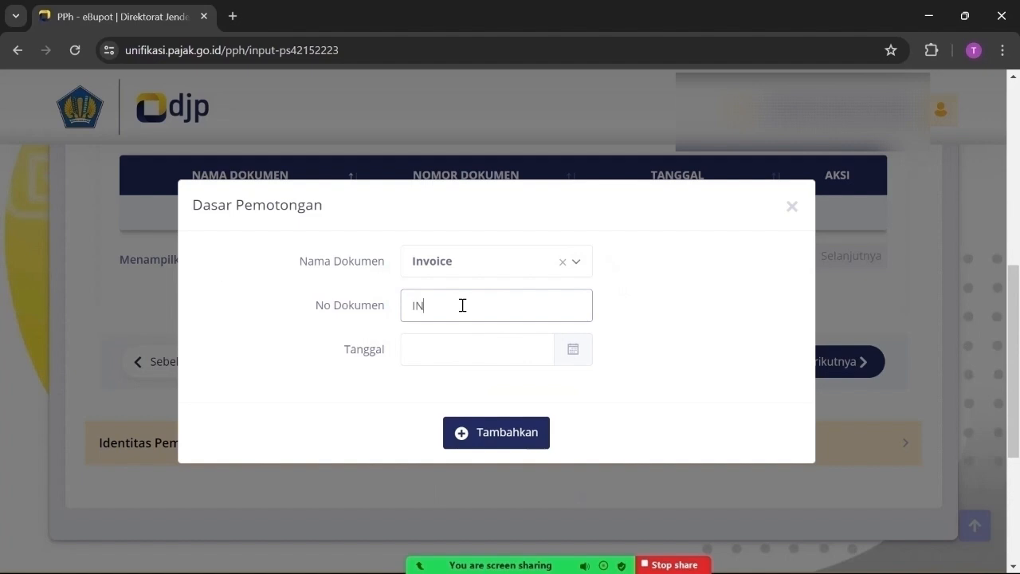
text(INV2)
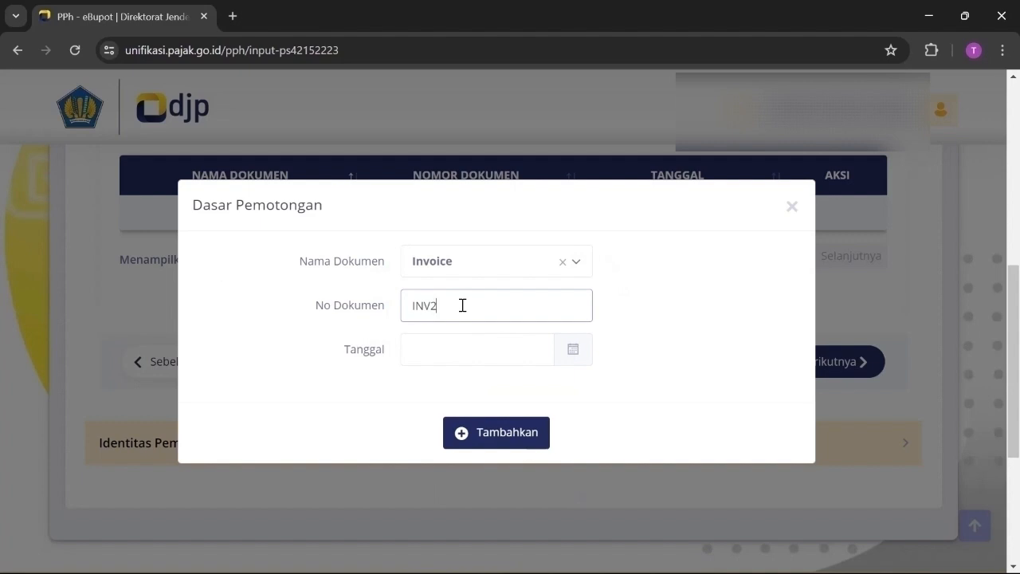
text(403-0175)
click(478, 349)
click(505, 432)
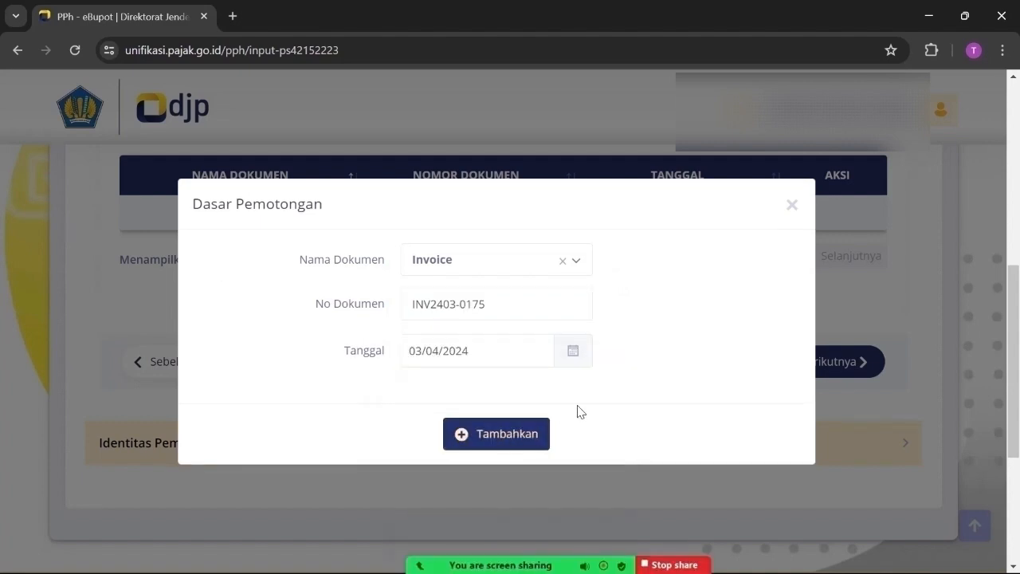
click(511, 437)
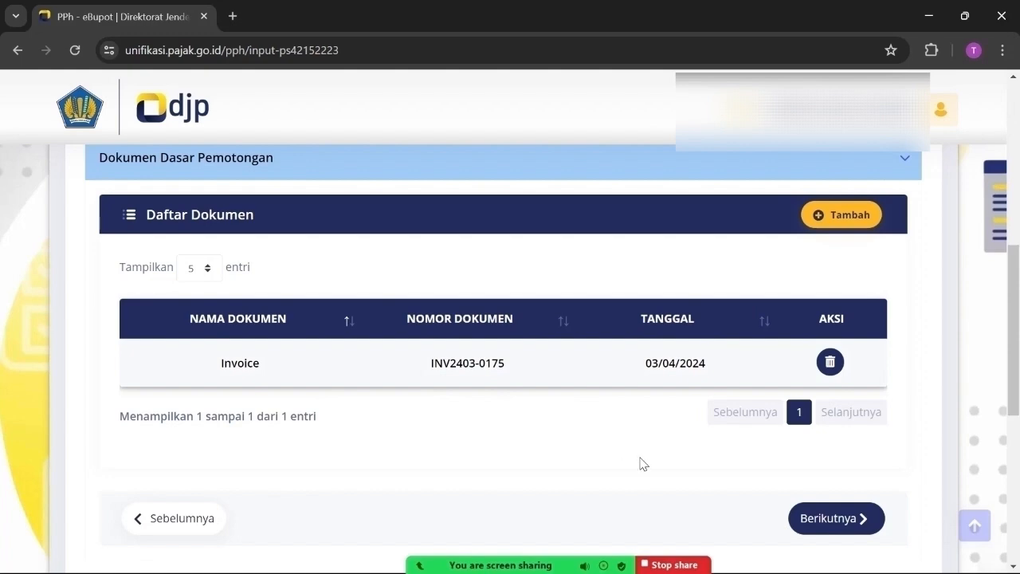
Sign as Pengurus, tick the declaration checkbox and save the slip with Simpan
scroll(735, 447, down, 1)
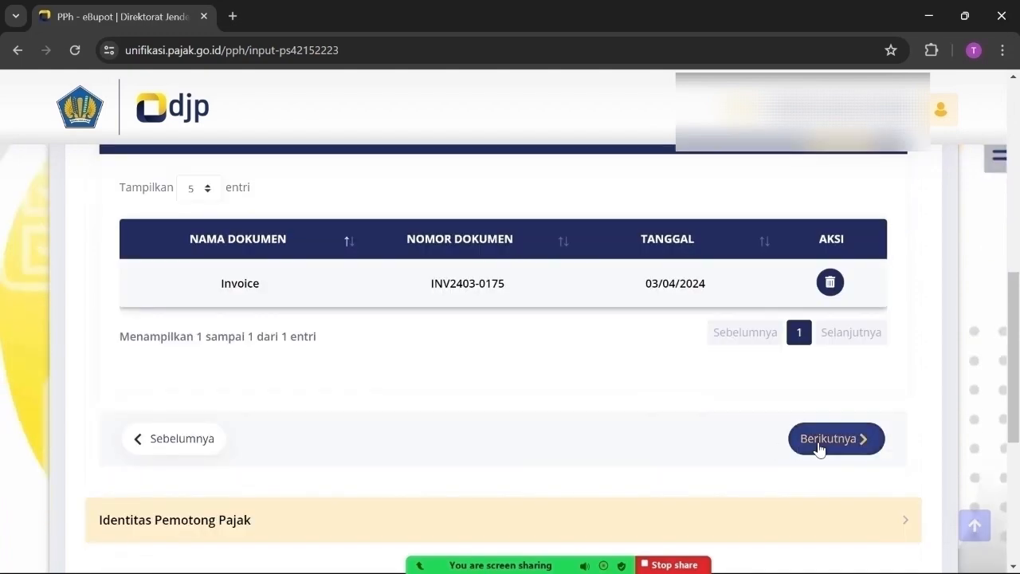
click(819, 447)
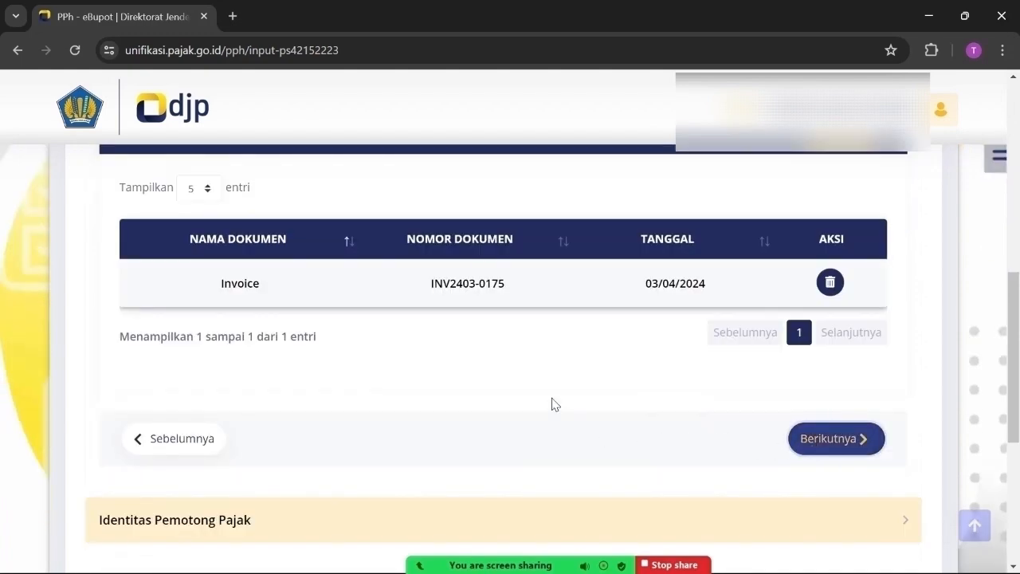
scroll(589, 345, up, 3)
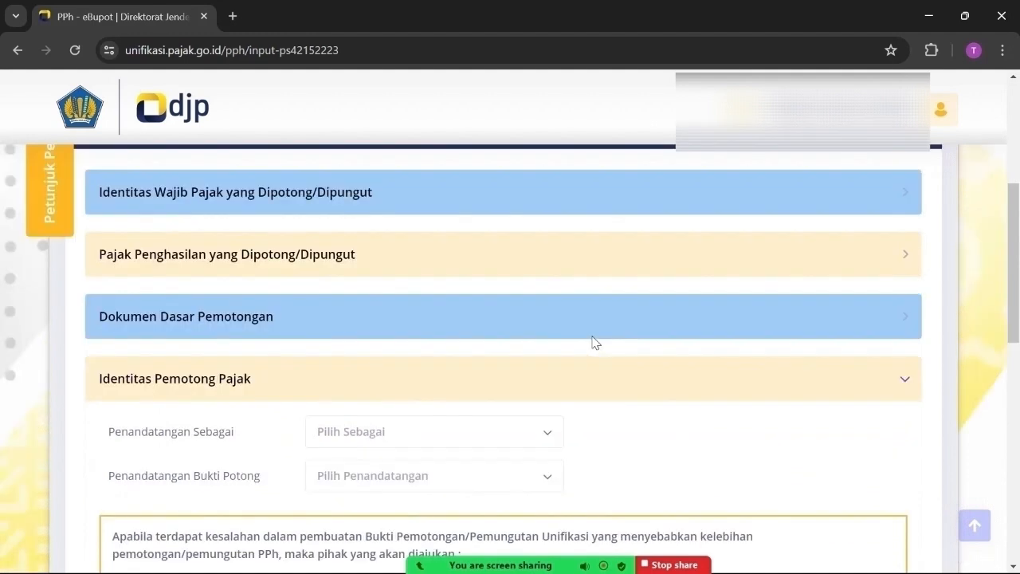
scroll(592, 343, down, 2)
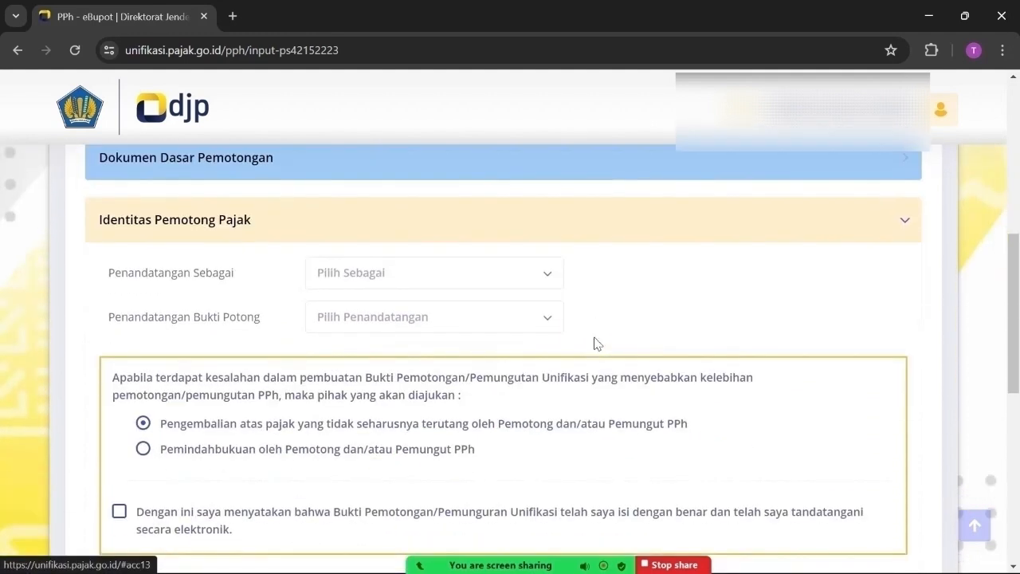
click(552, 279)
click(342, 355)
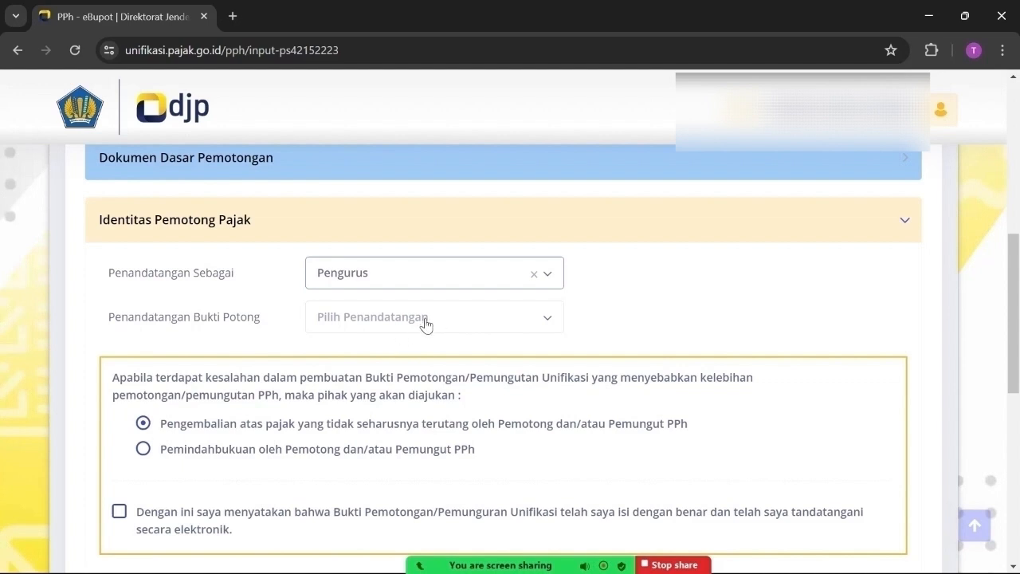
click(119, 511)
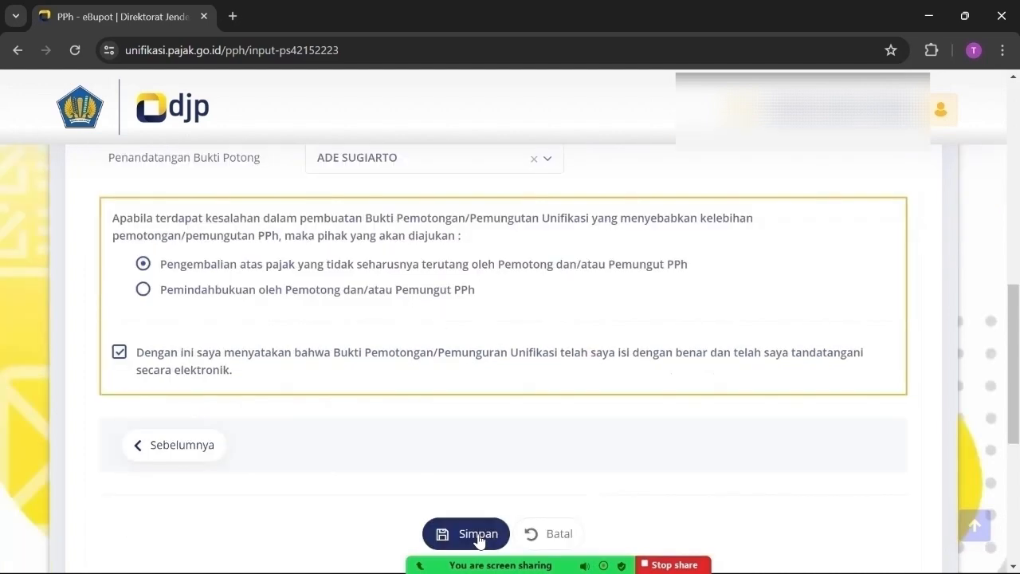
click(478, 536)
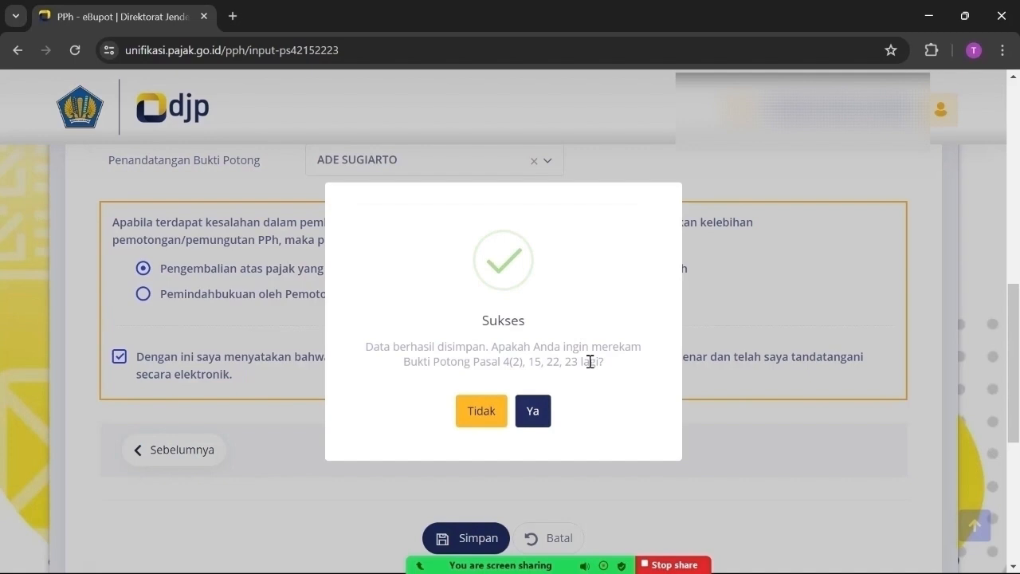
click(531, 416)
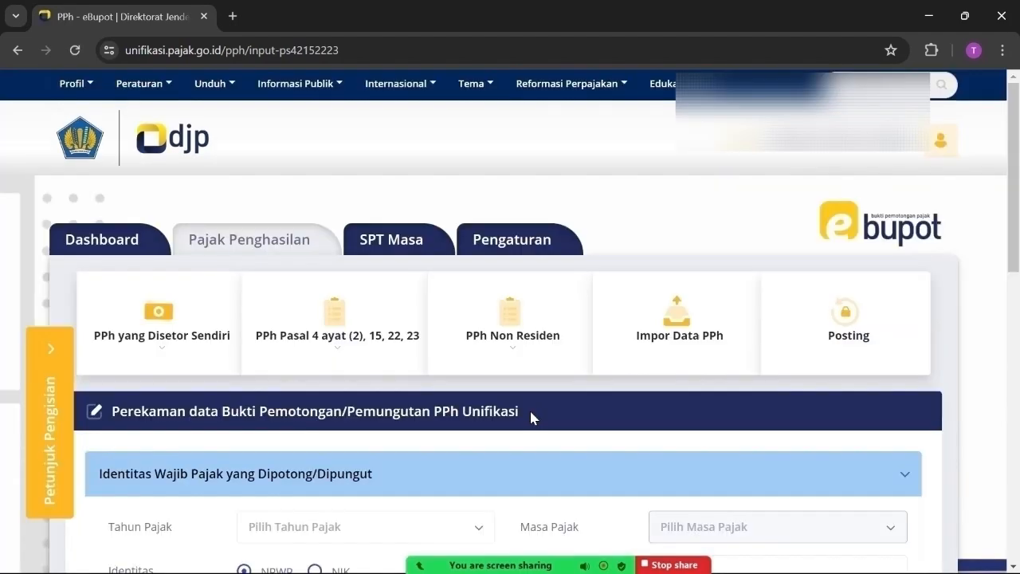
scroll(569, 420, down, 2)
scroll(570, 425, down, 2)
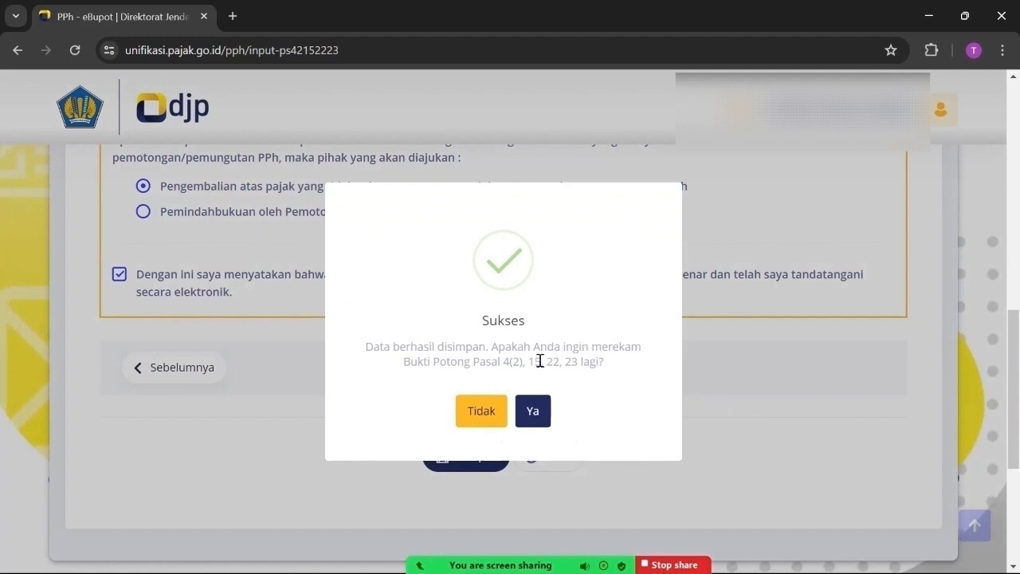
Decline recording another slip and view Daftar Bukti Potong searched by 05-2024
click(481, 411)
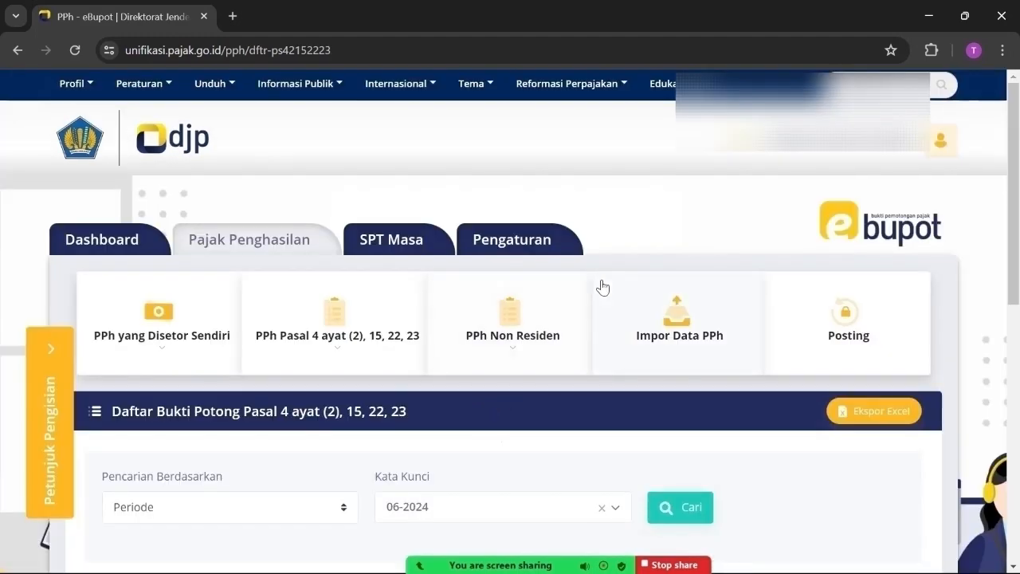
scroll(599, 282, down, 1)
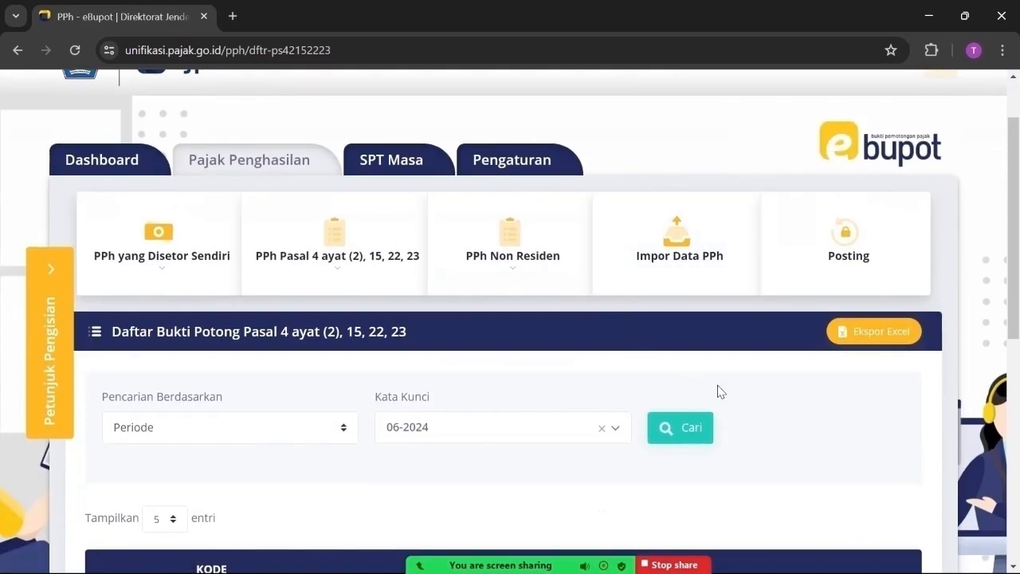
scroll(721, 391, down, 2)
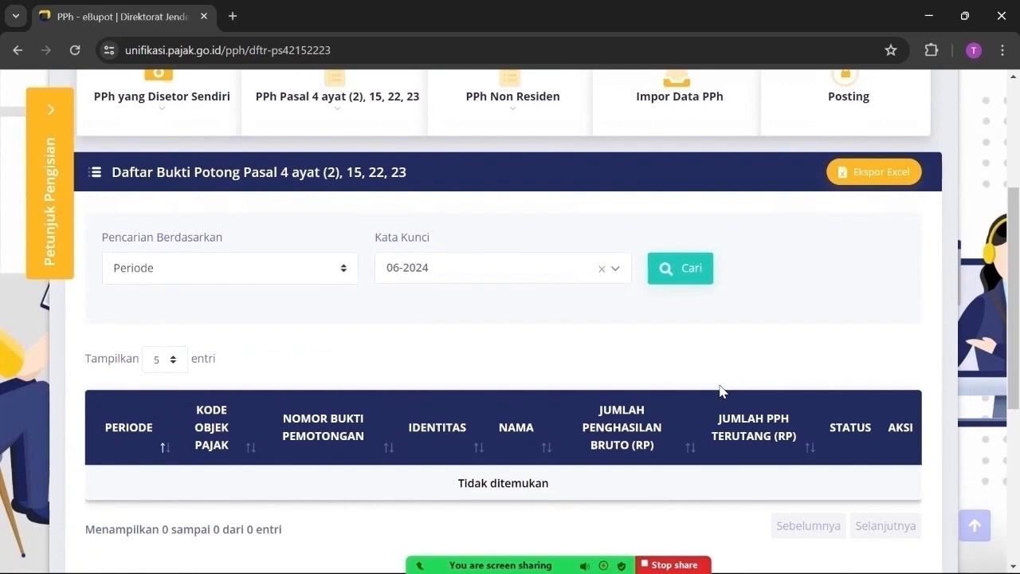
scroll(720, 391, up, 2)
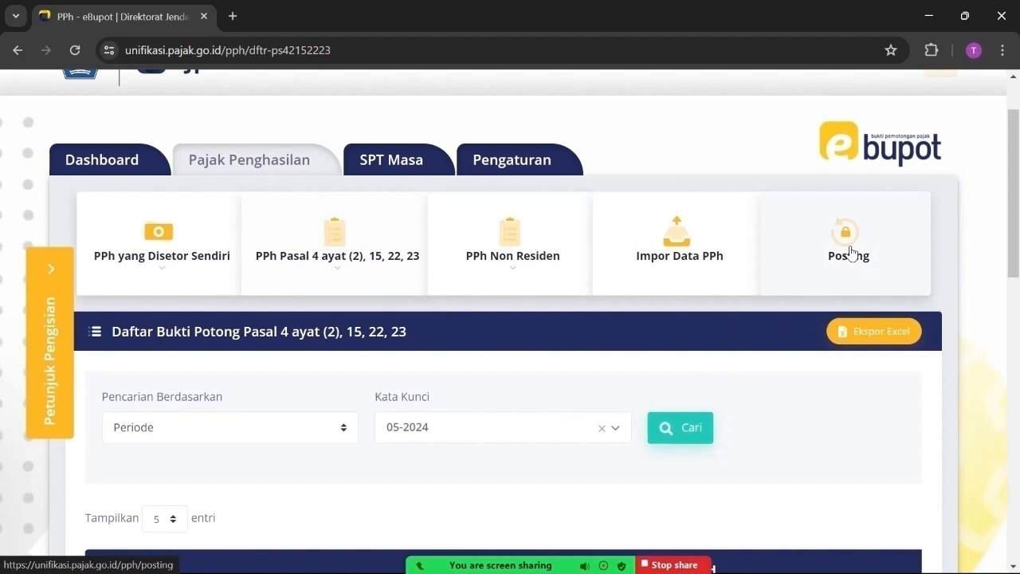
Post Tahun Pajak 2024, Masa Pajak Mei, confirming creation of SPT 2024/05 revision 0
click(850, 254)
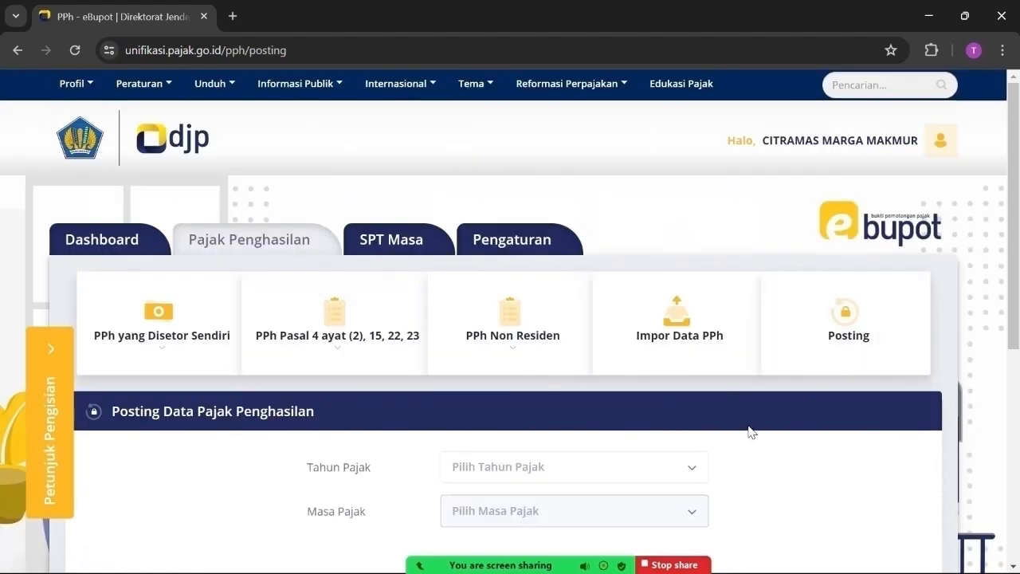
scroll(749, 430, down, 3)
click(612, 235)
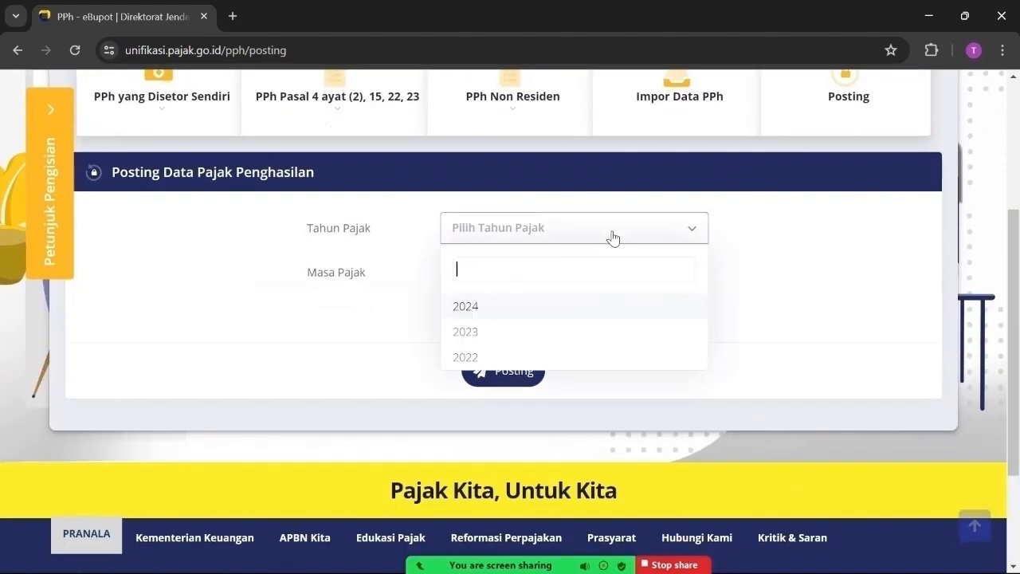
click(621, 293)
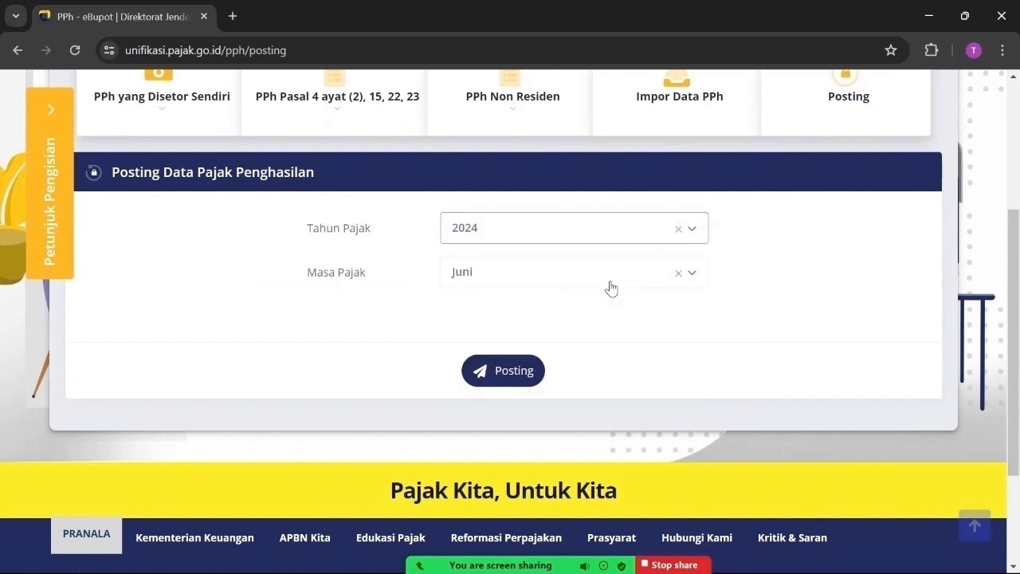
click(535, 279)
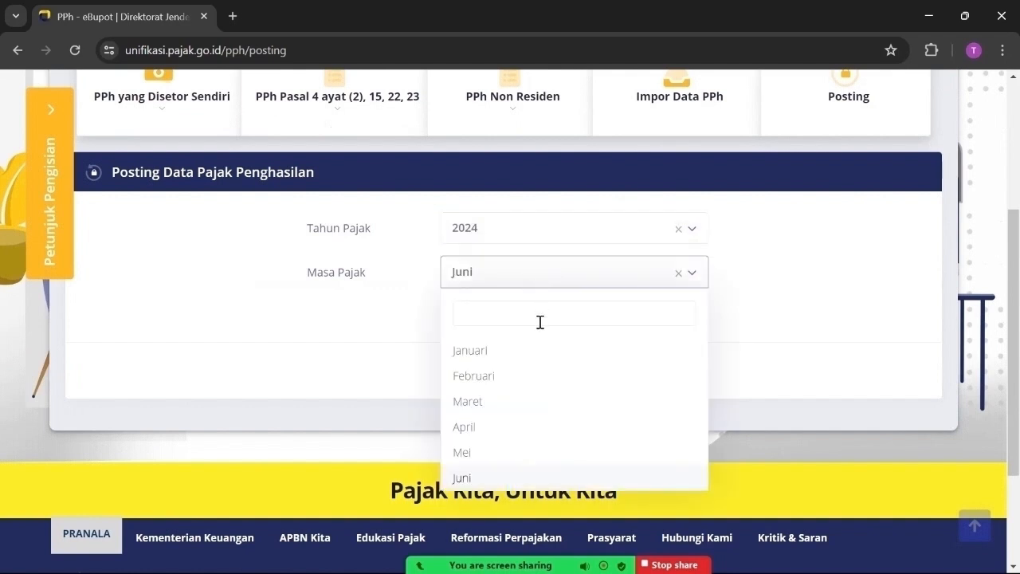
click(522, 452)
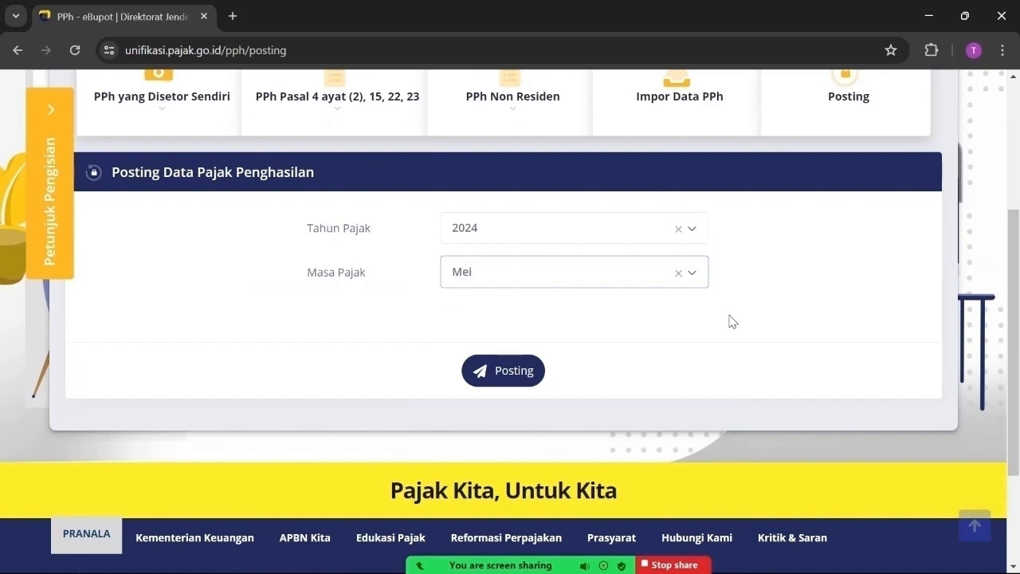
click(511, 375)
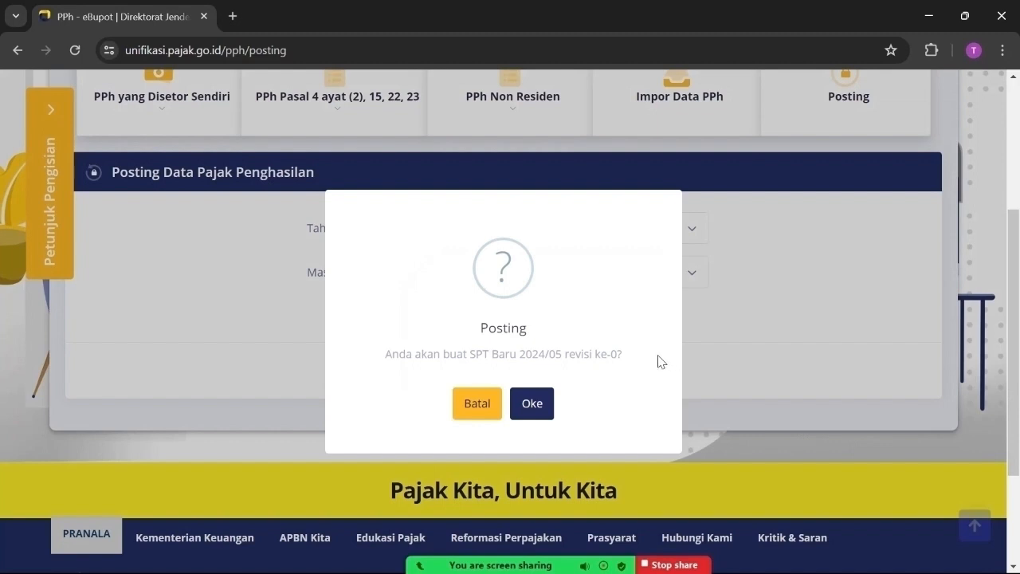
click(534, 404)
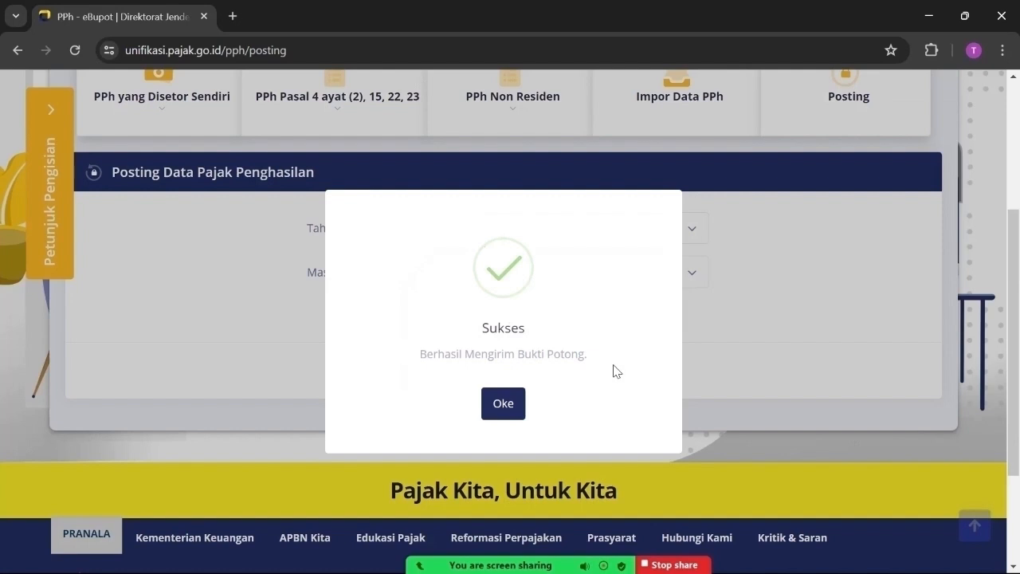
click(504, 406)
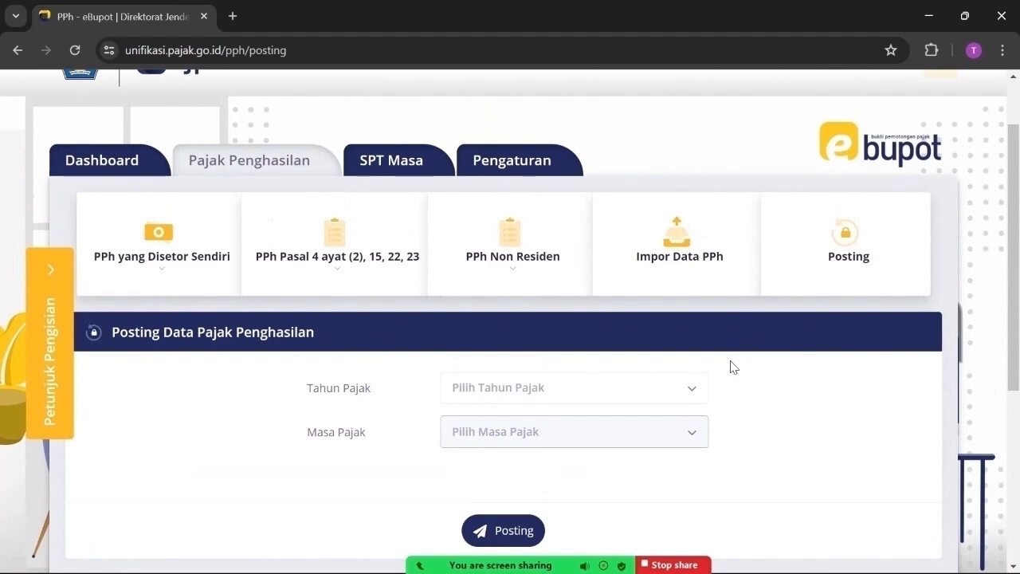
On SPT Masa's Perekaman Bukti Penyetoran, load the billing list for 2024 Mei
scroll(765, 399, down, 1)
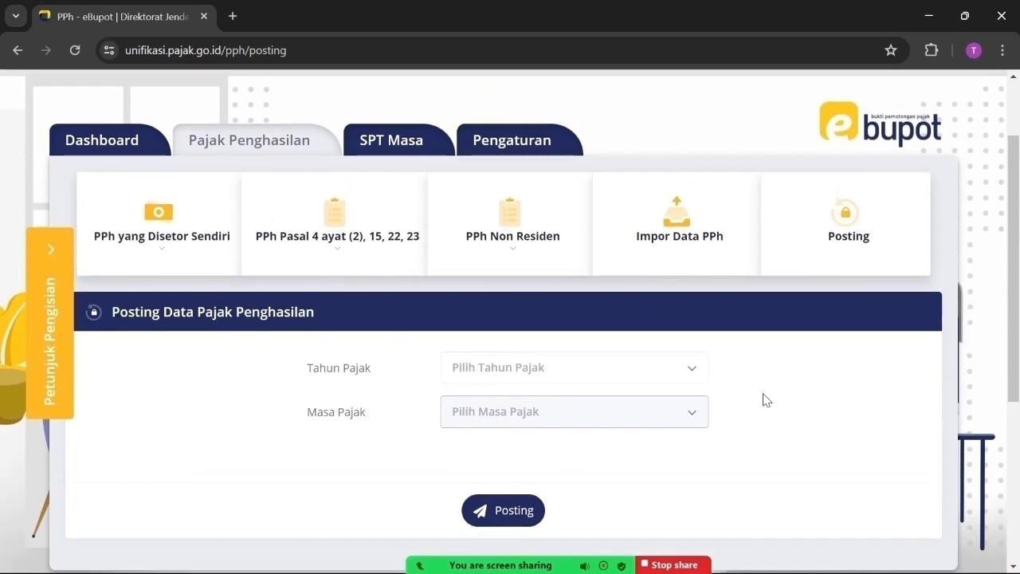
scroll(764, 399, down, 1)
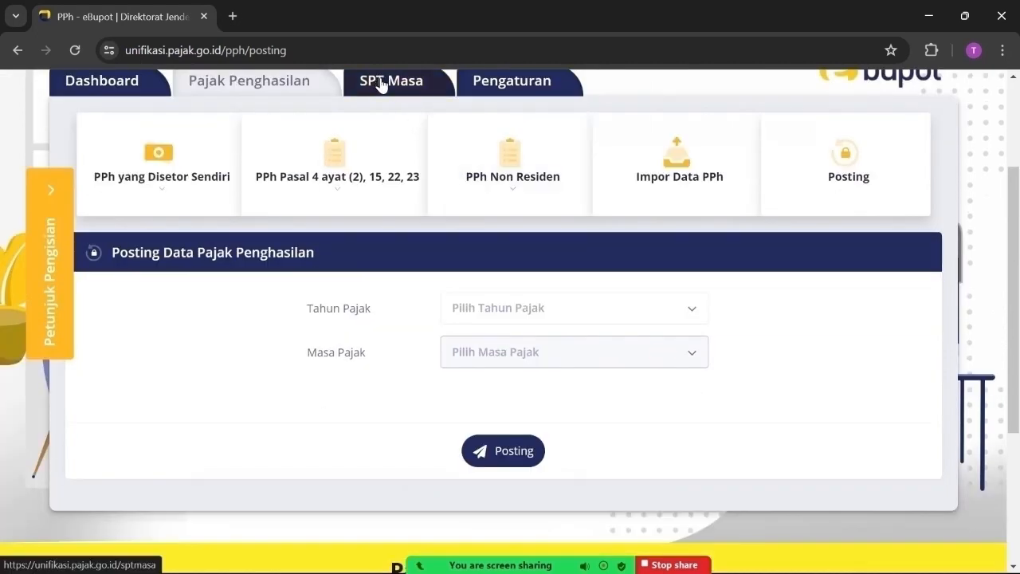
scroll(379, 86, up, 1)
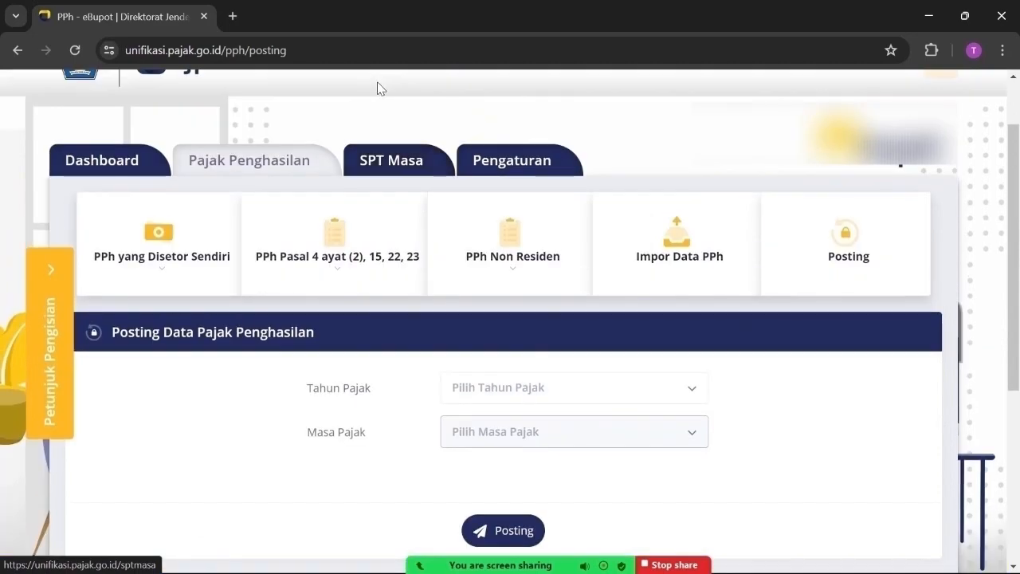
click(376, 159)
scroll(637, 271, down, 1)
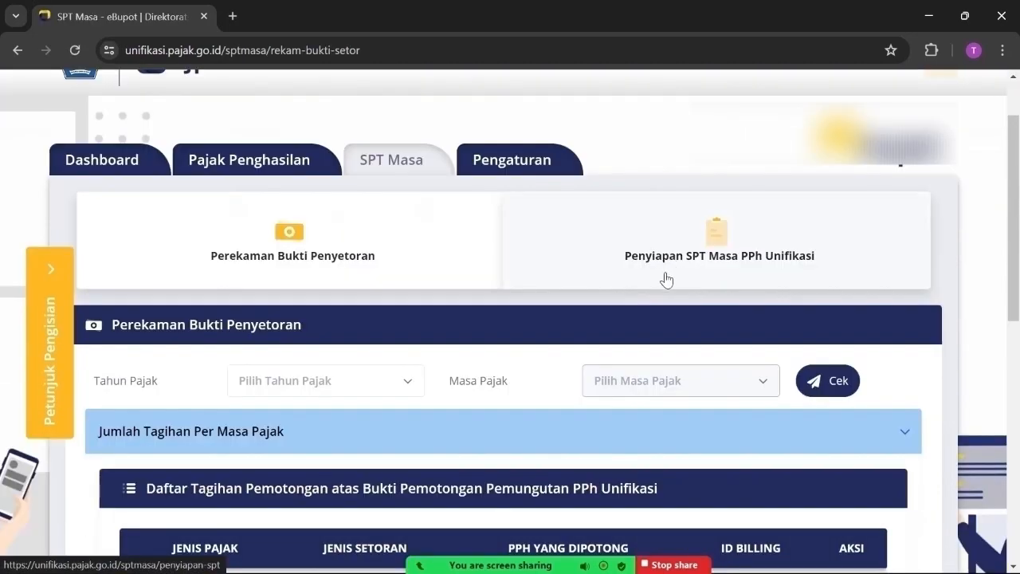
click(405, 383)
click(257, 465)
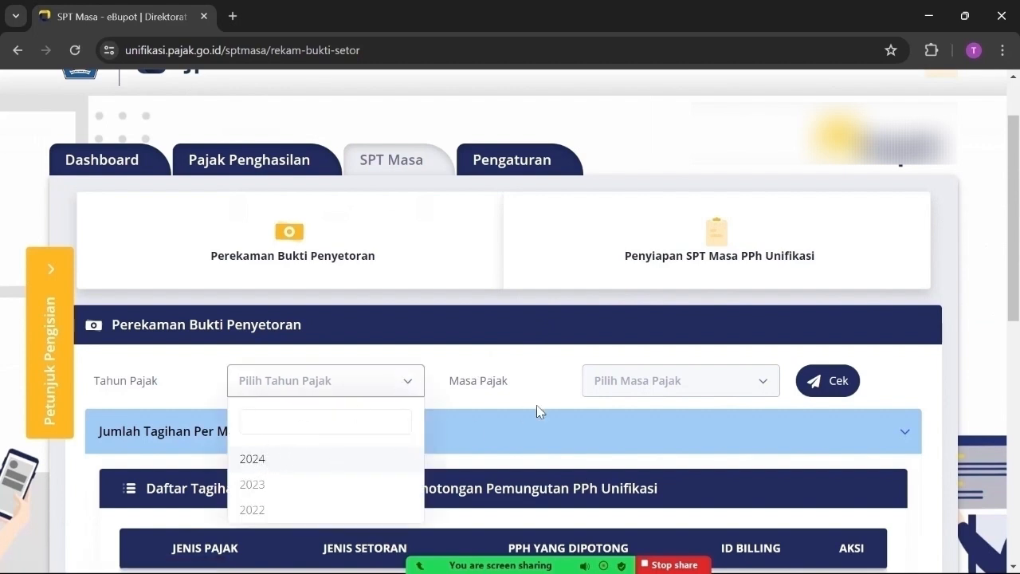
click(657, 385)
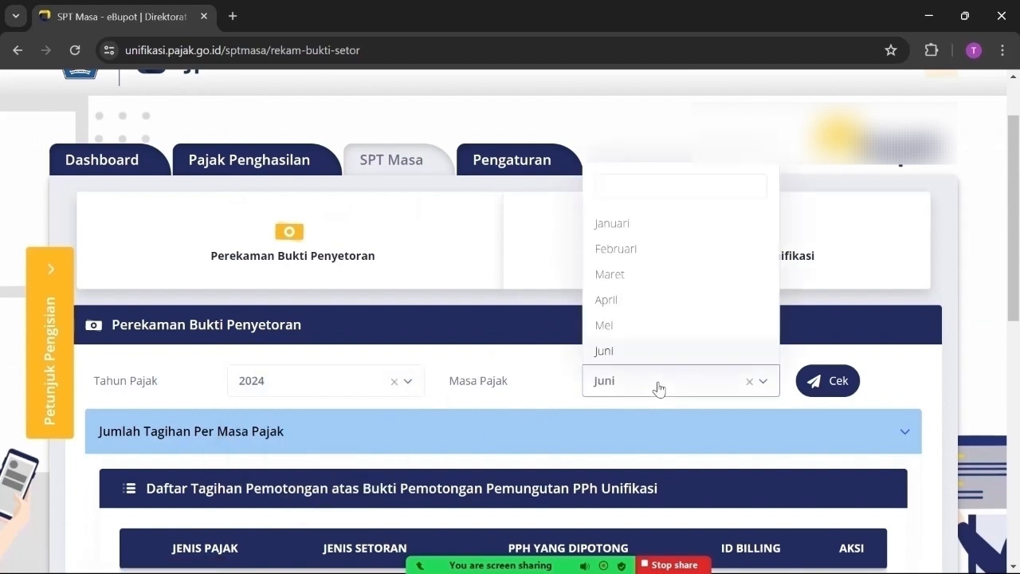
click(609, 326)
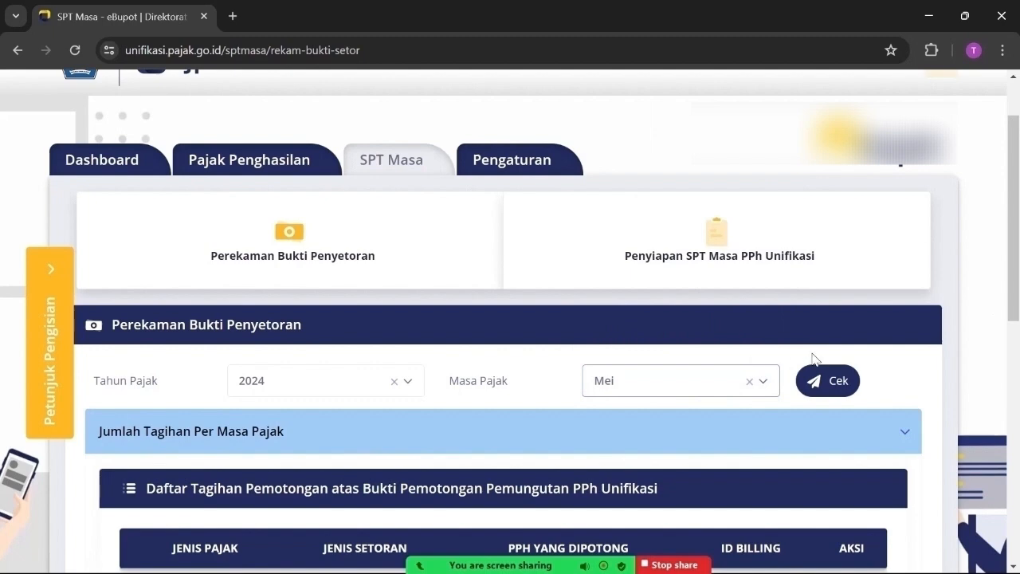
click(832, 386)
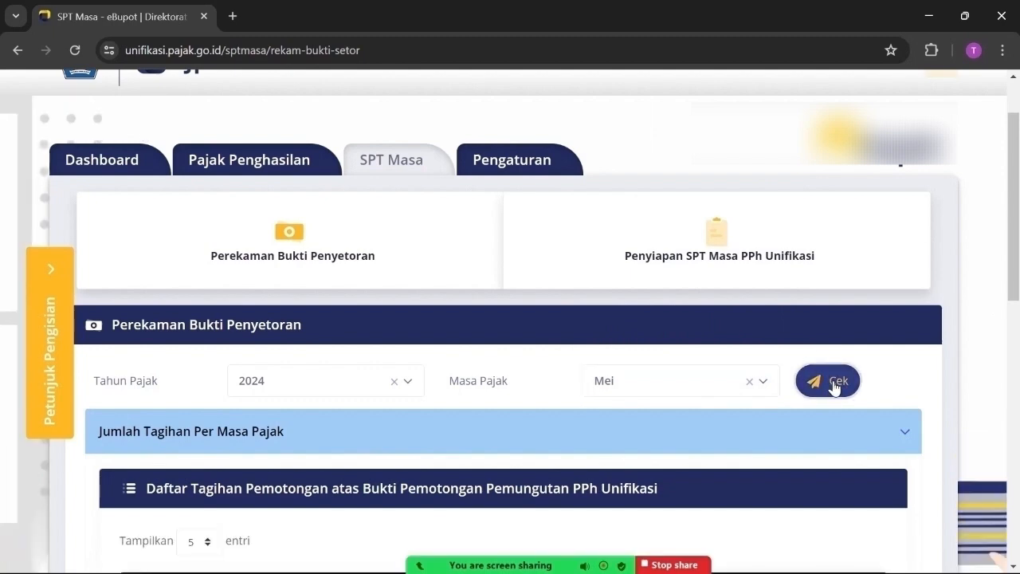
Generate the 411124/104 billing code for 2.979.224 and print the new Mei 2024 bill
scroll(832, 385, down, 3)
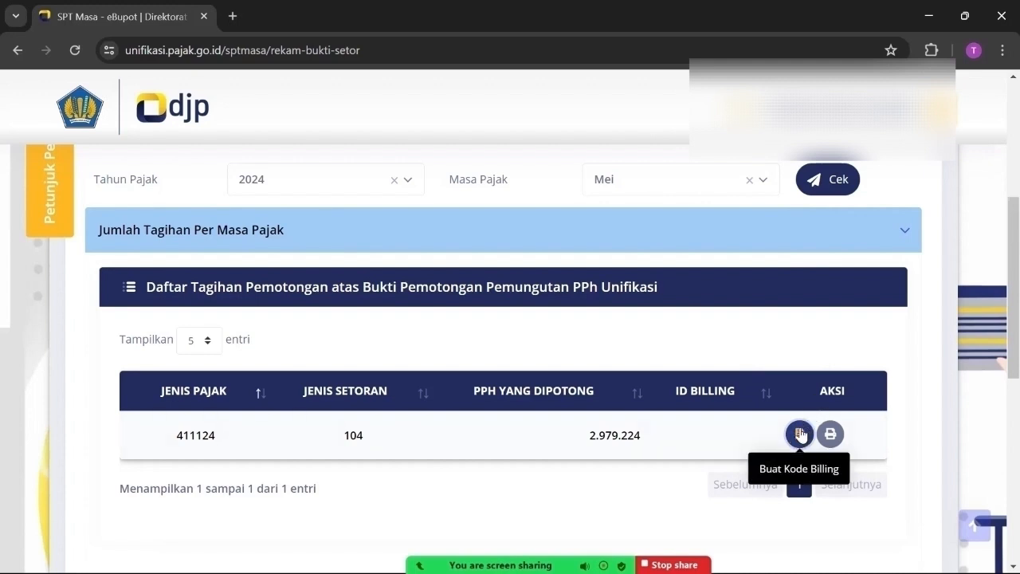
click(800, 434)
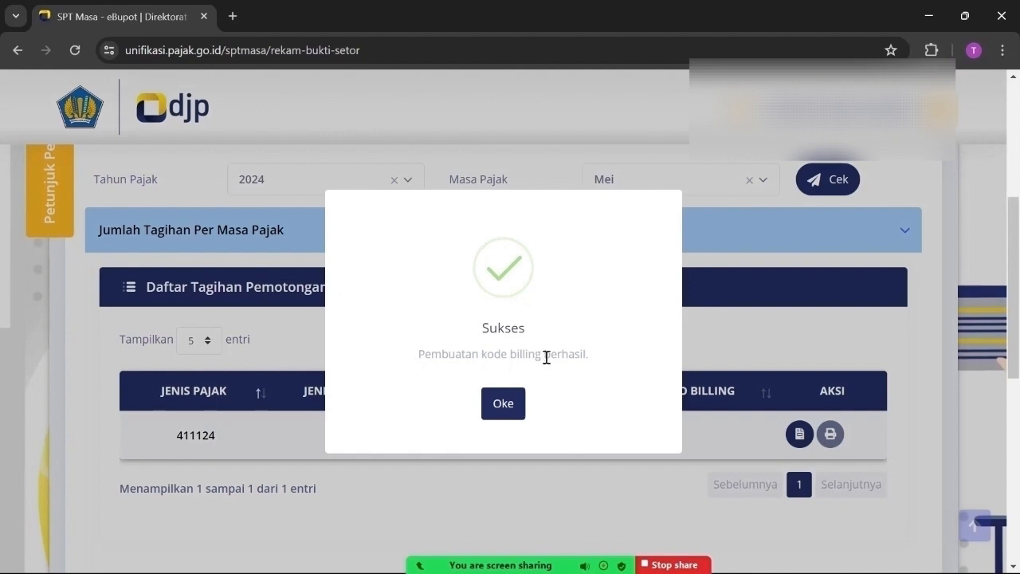
click(505, 410)
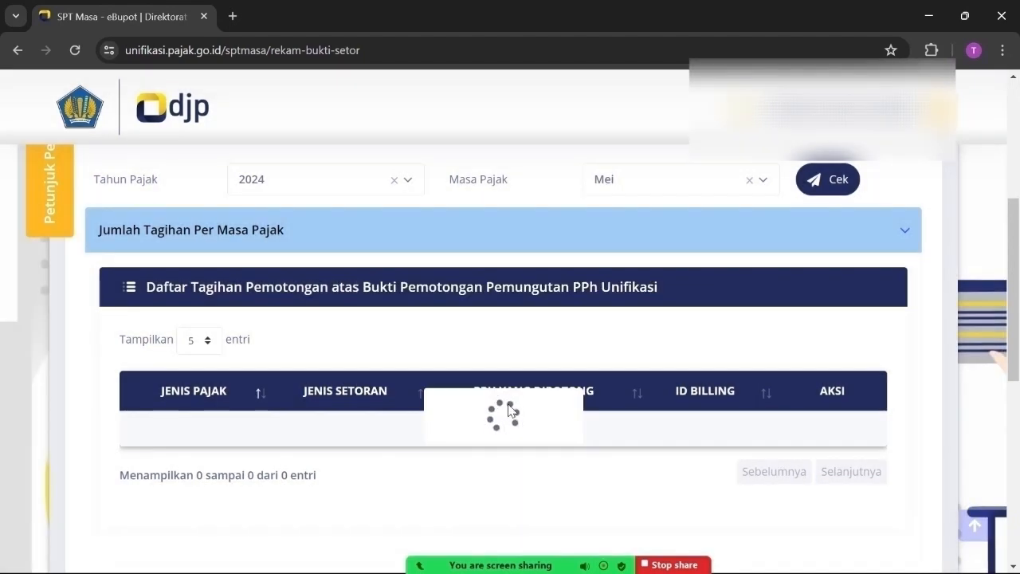
scroll(849, 542, down, 1)
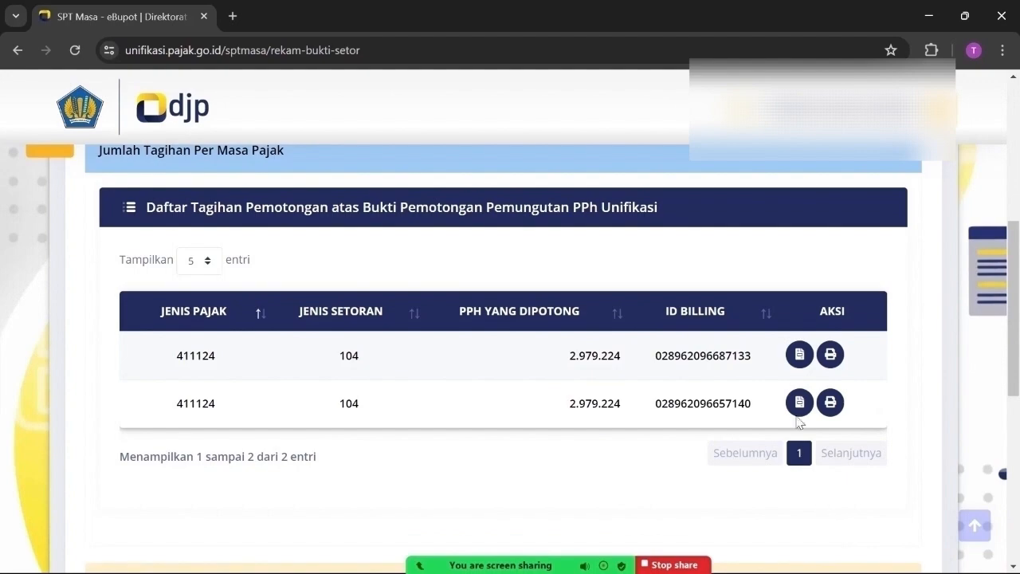
click(831, 402)
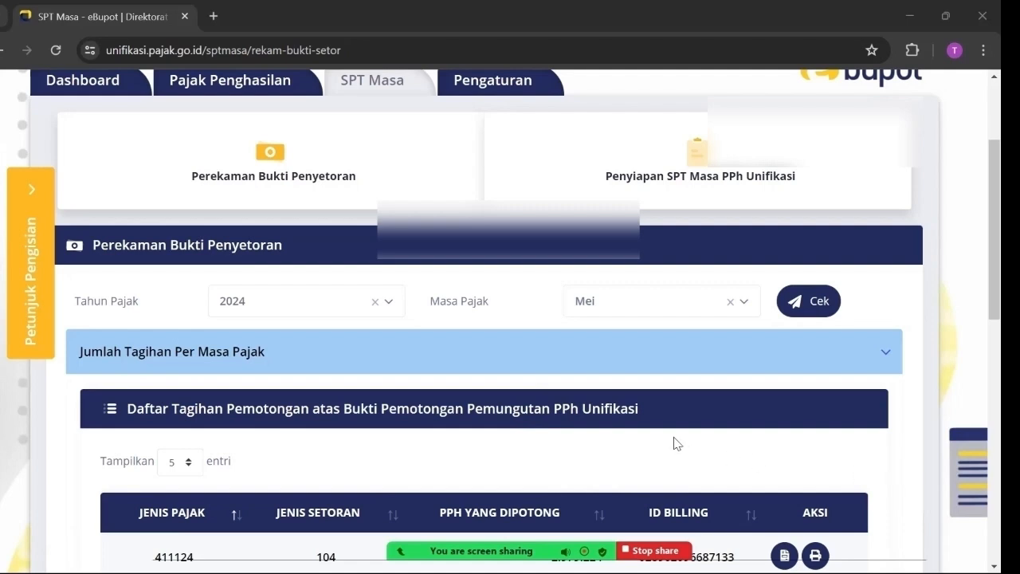
Reopen Perekaman Bukti Penyetoran and load the bills for Tahun Pajak 2024, Masa Pajak Mei
click(307, 164)
click(307, 165)
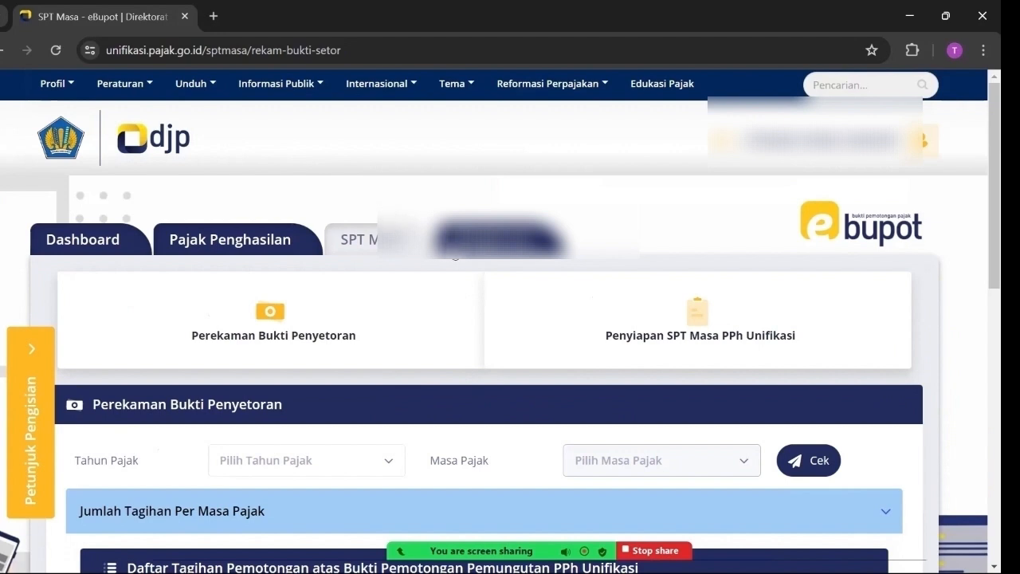
click(394, 473)
click(258, 381)
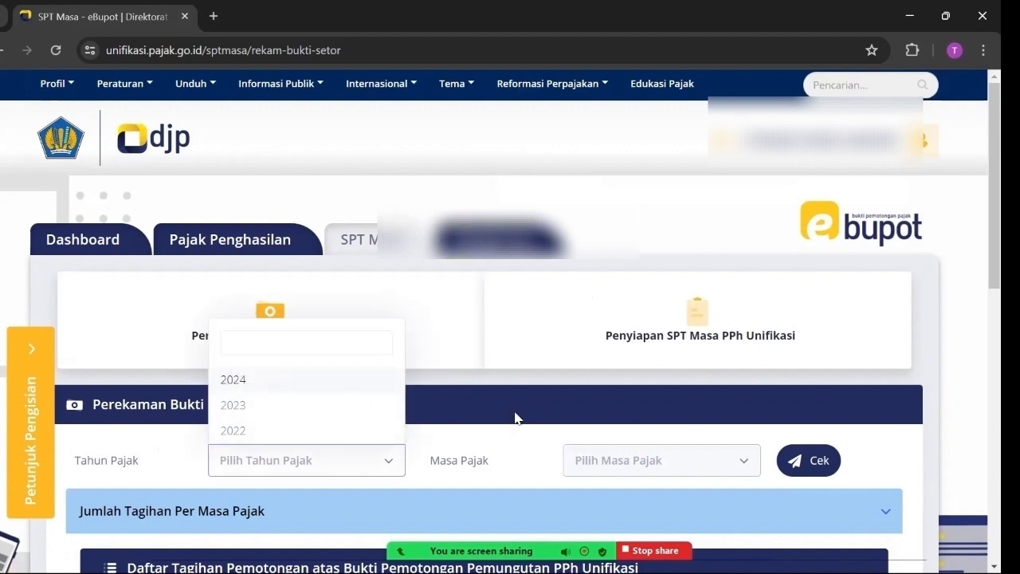
click(650, 471)
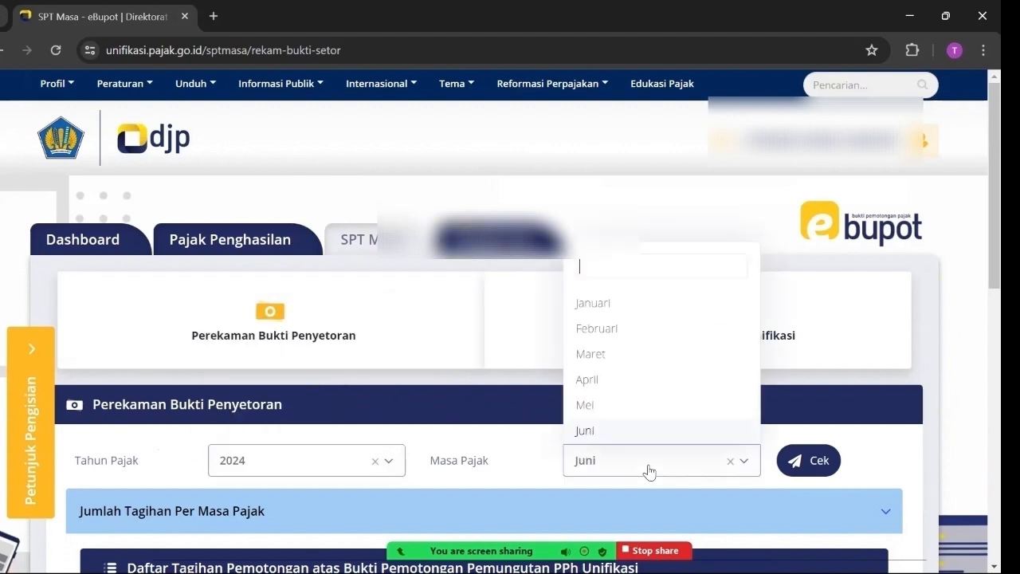
click(617, 409)
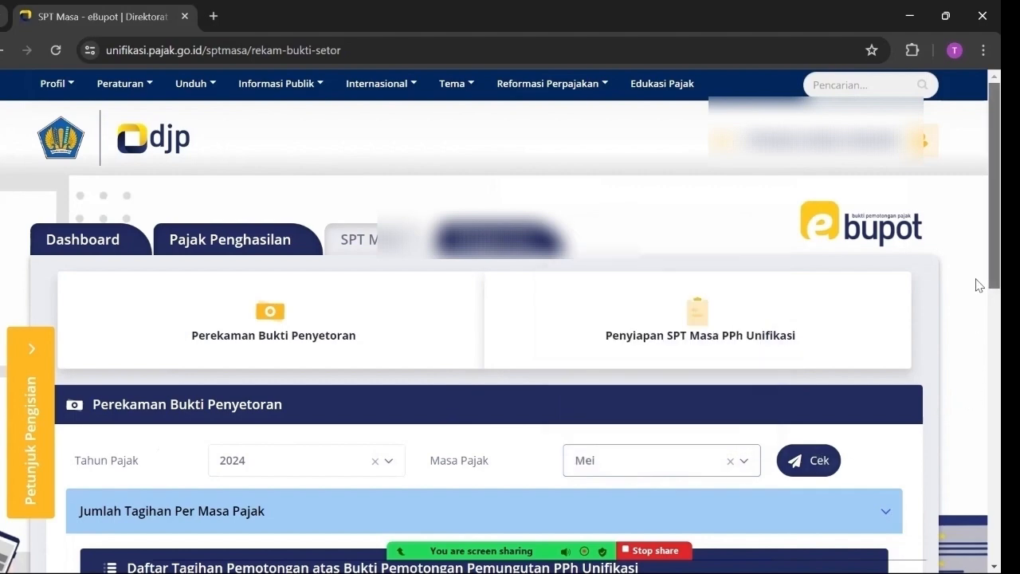
scroll(975, 286, down, 3)
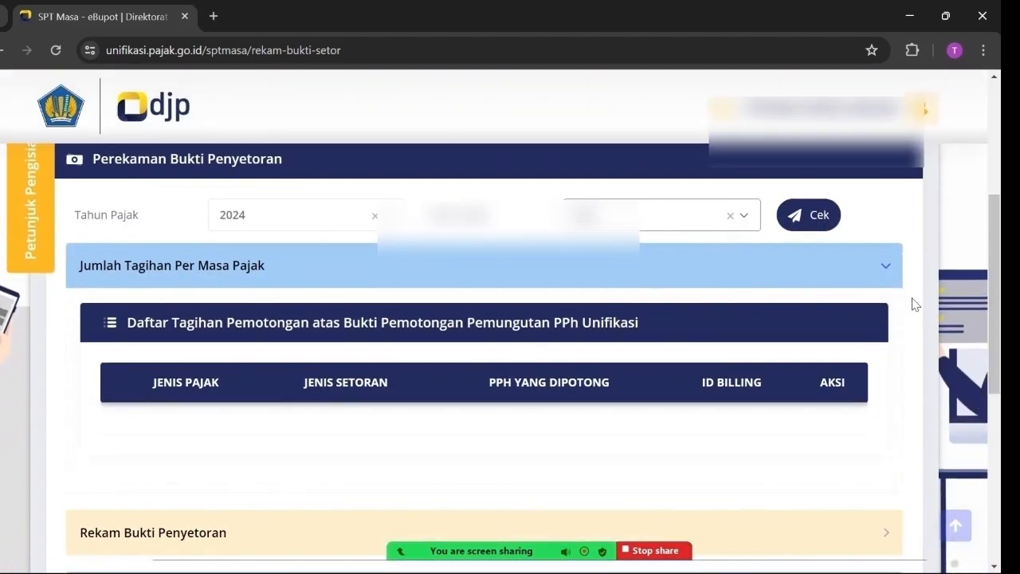
click(821, 219)
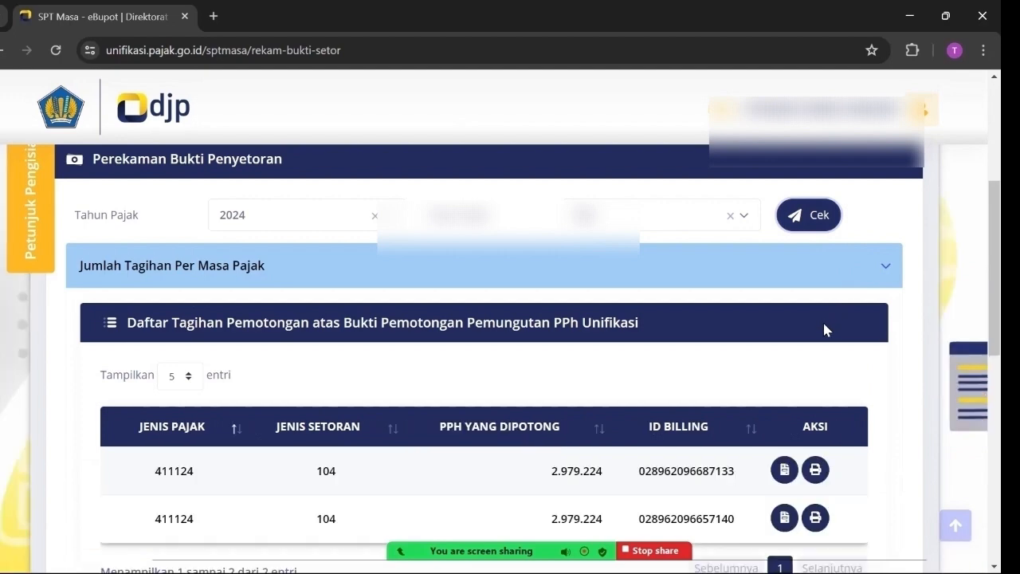
Expand Rekam Bukti Penyetoran, whose deposit-proof list shows no entries
scroll(826, 323, down, 3)
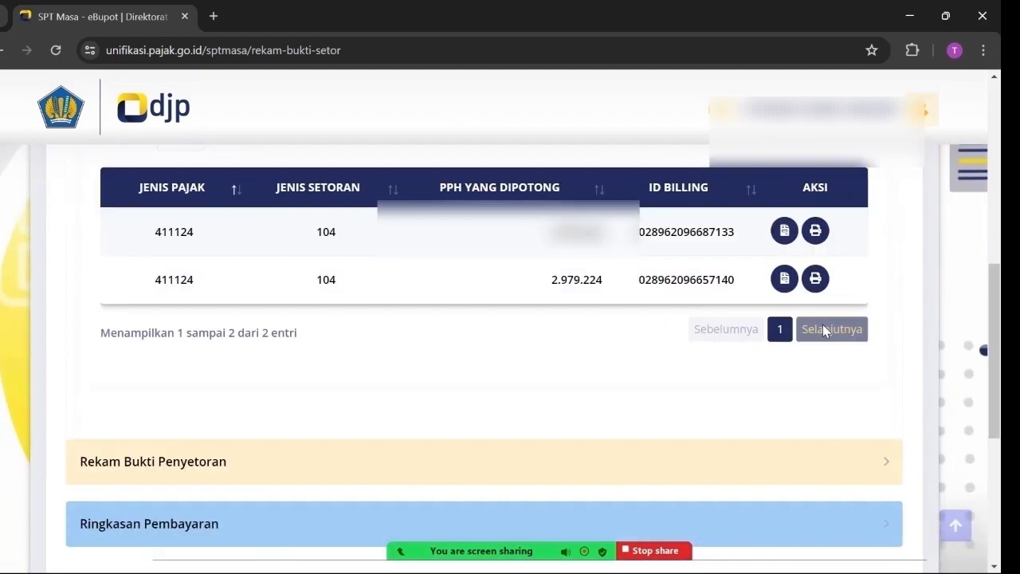
scroll(822, 324, down, 2)
click(187, 314)
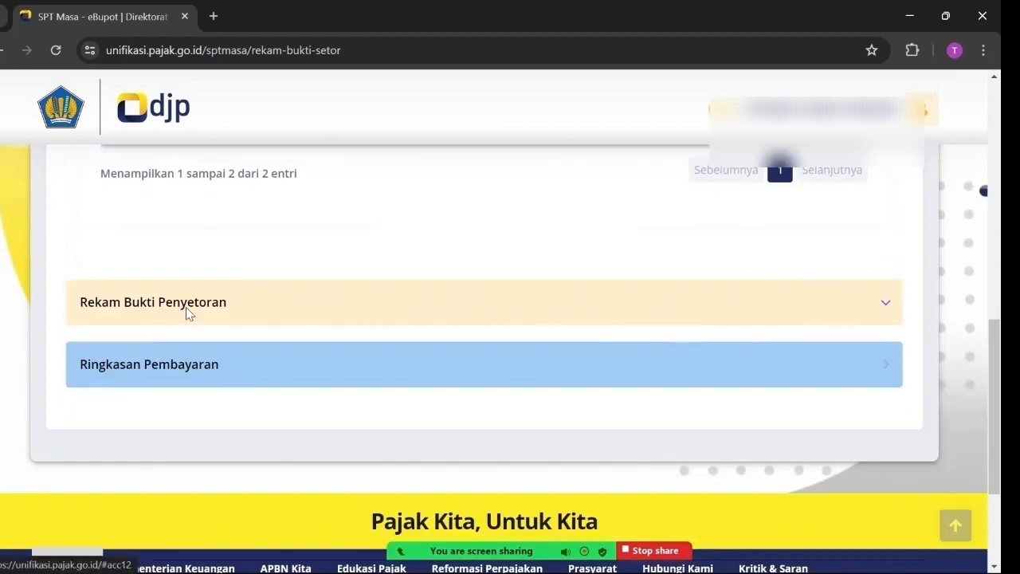
scroll(638, 283, up, 3)
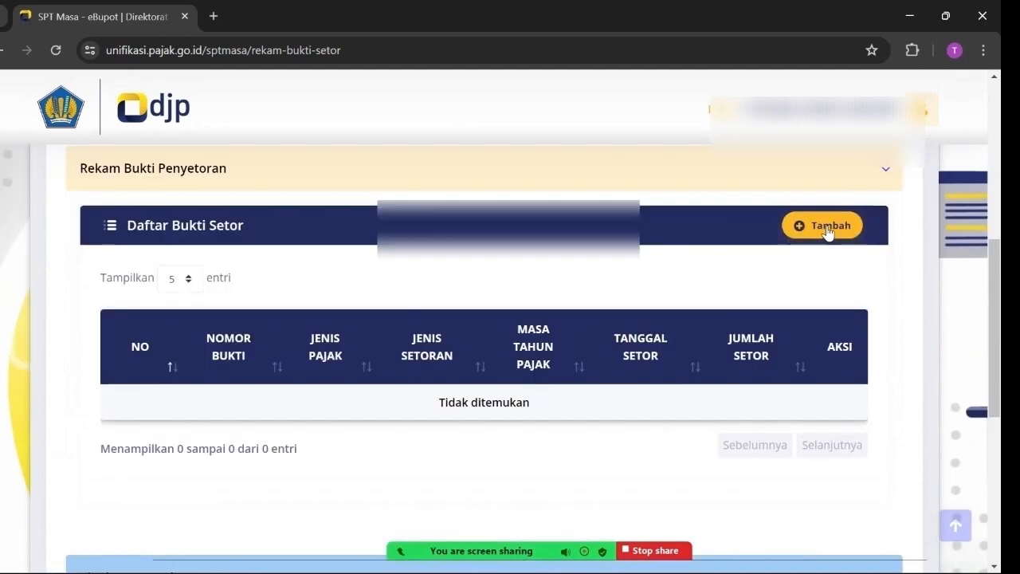
Add a new deposit receipt with the payment's NTPN and tax year 2024, then check the payment
click(827, 231)
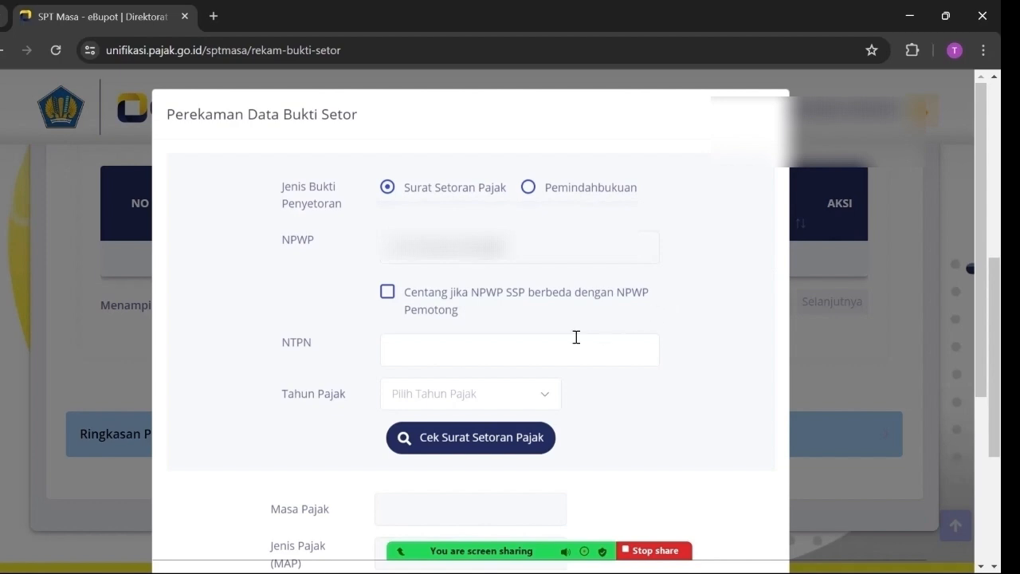
click(442, 353)
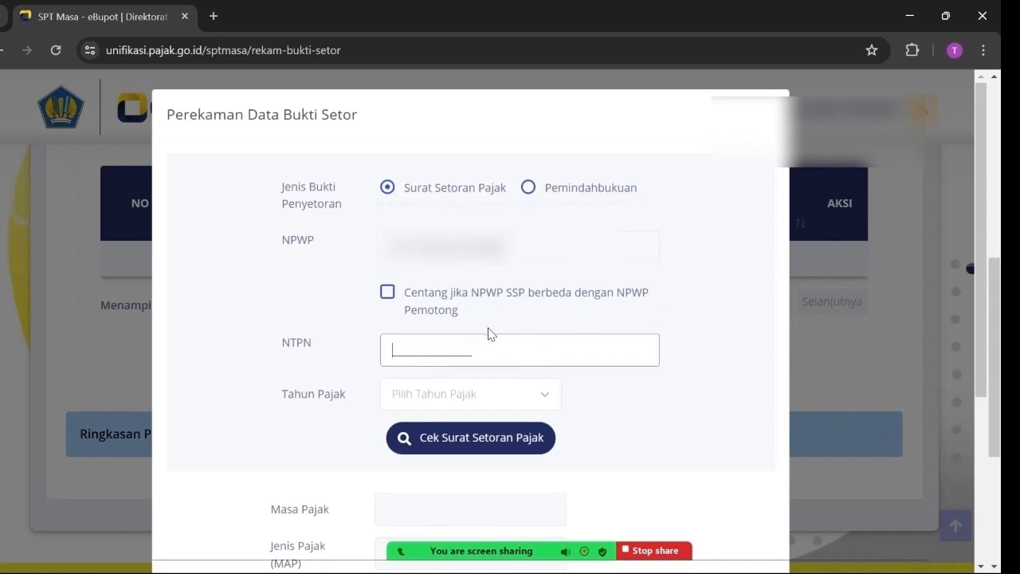
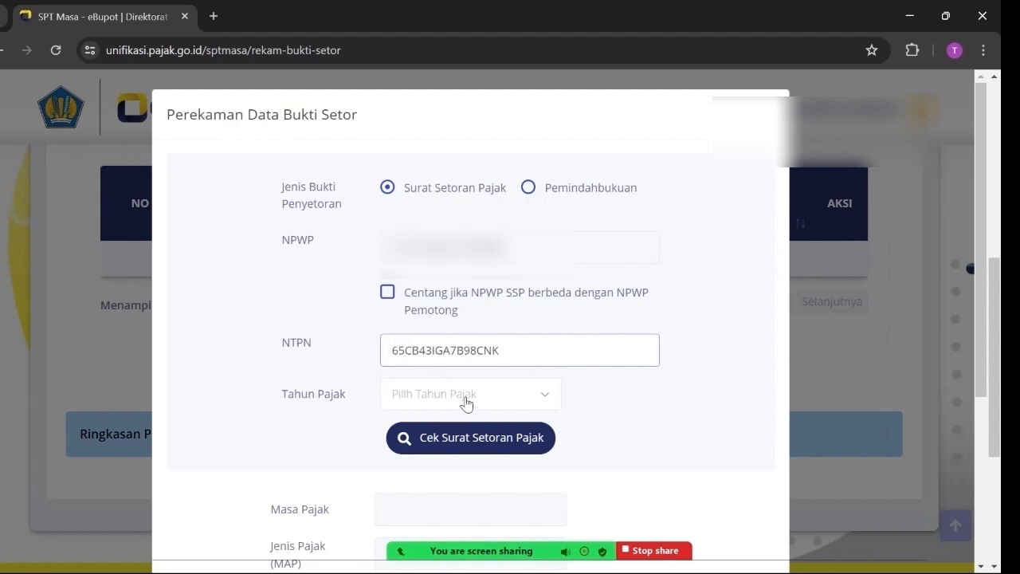
click(467, 399)
click(404, 482)
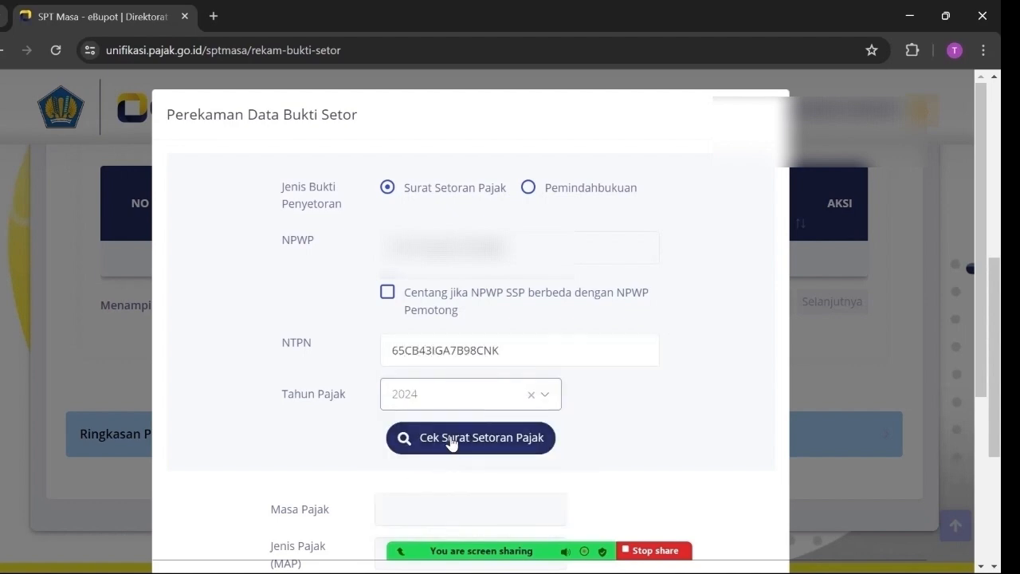
click(451, 443)
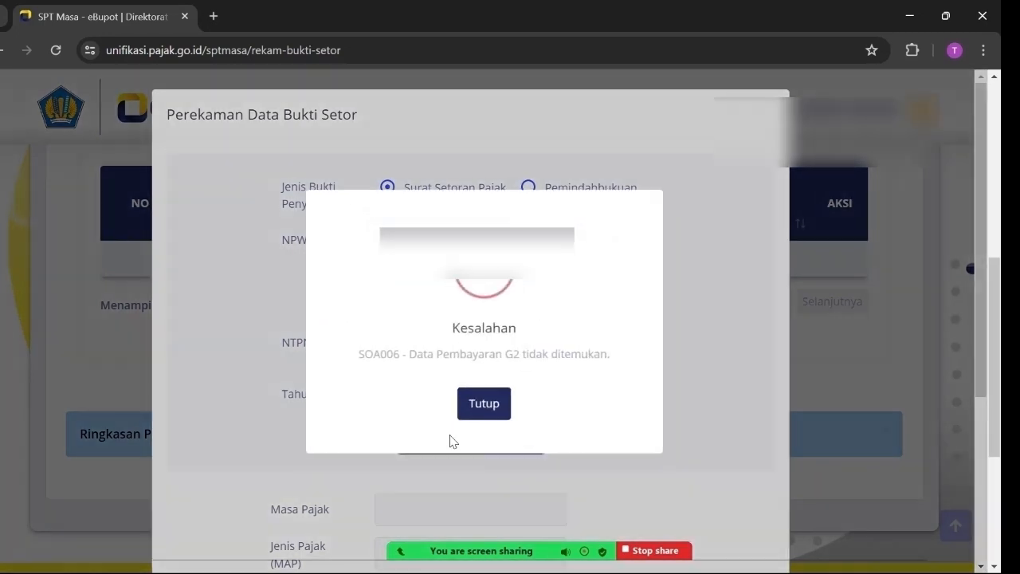
Close the payment-not-found error and correct the mistyped characters in the NTPN
click(472, 411)
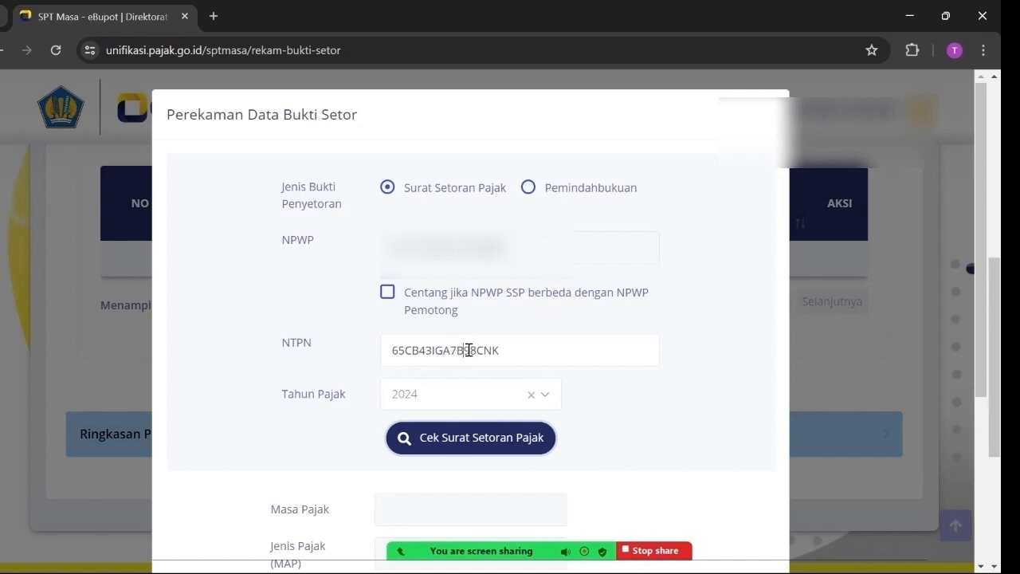
click(470, 349)
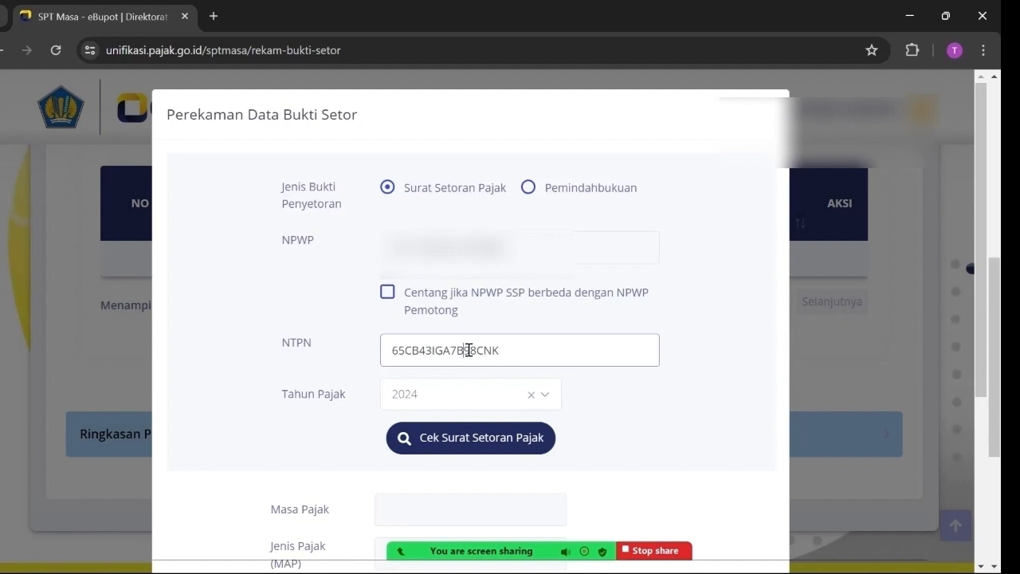
key(BackSpace)
text(8)
key(BackSpace)
text(B)
click(476, 350)
key(BackSpace)
text(B)
Verify the corrected NTPN is found and save the 2.979.224 deposit receipt dated 07-06-2024
click(451, 445)
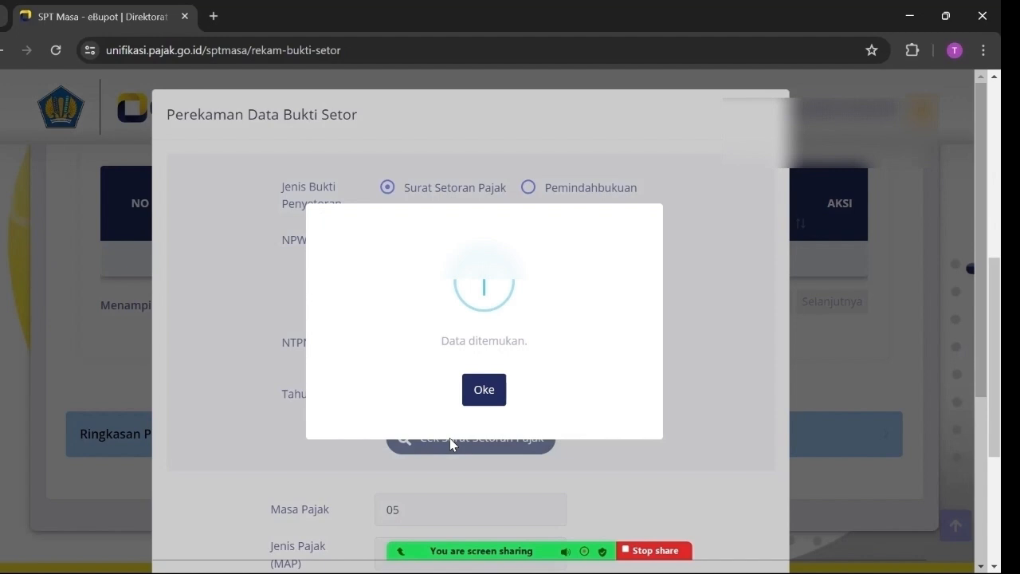
click(497, 390)
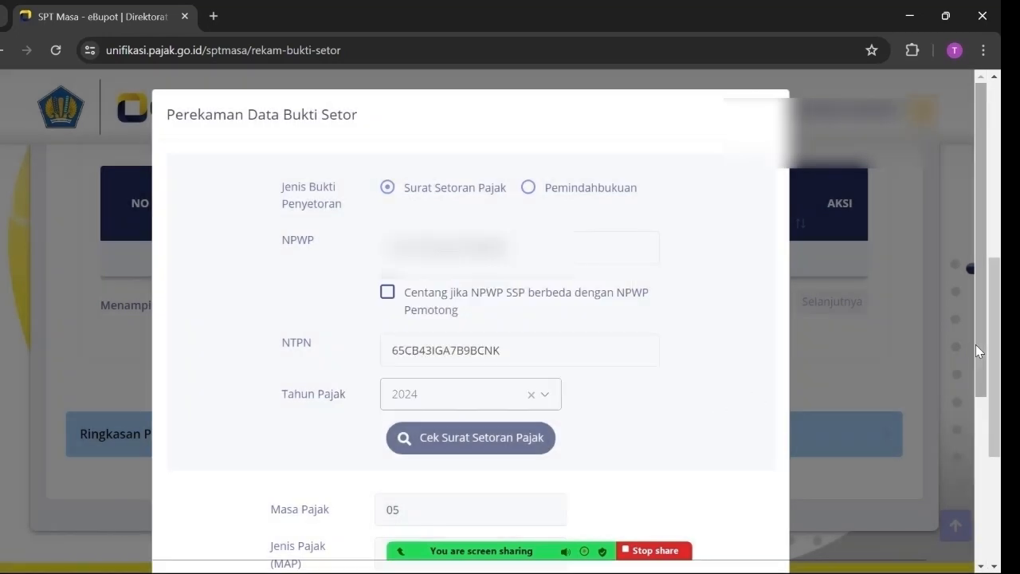
drag(975, 344, 976, 516)
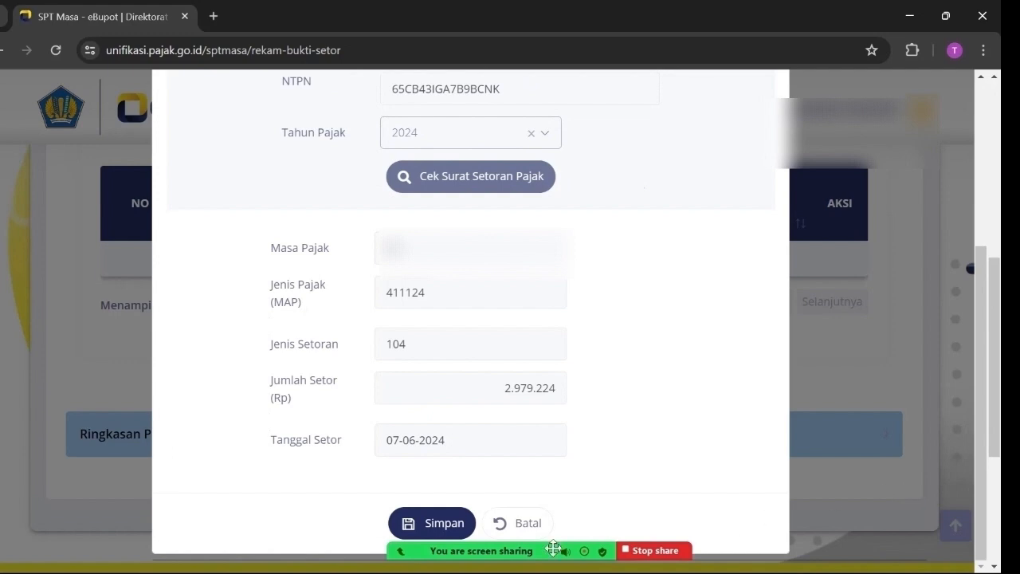
click(444, 527)
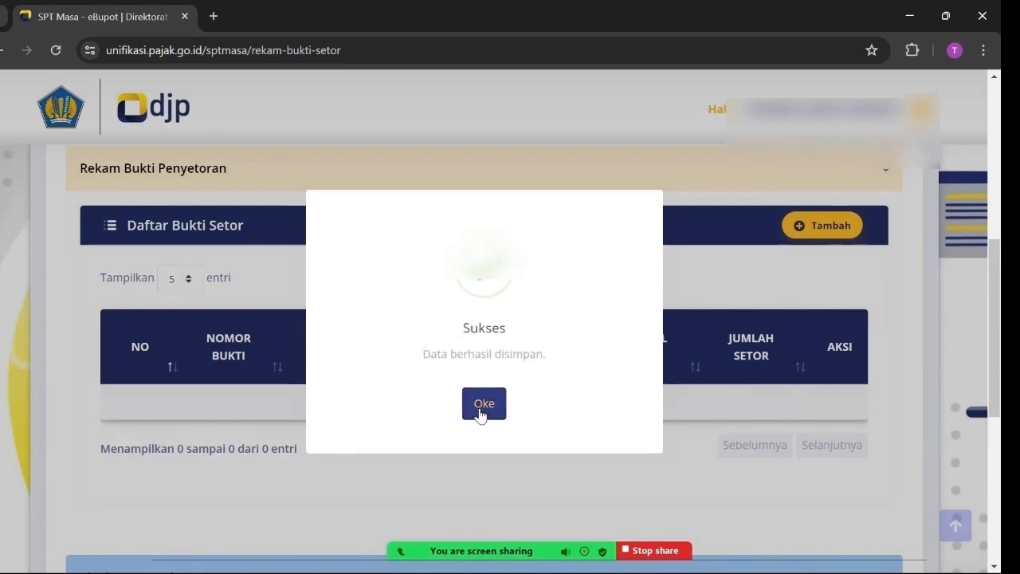
click(481, 409)
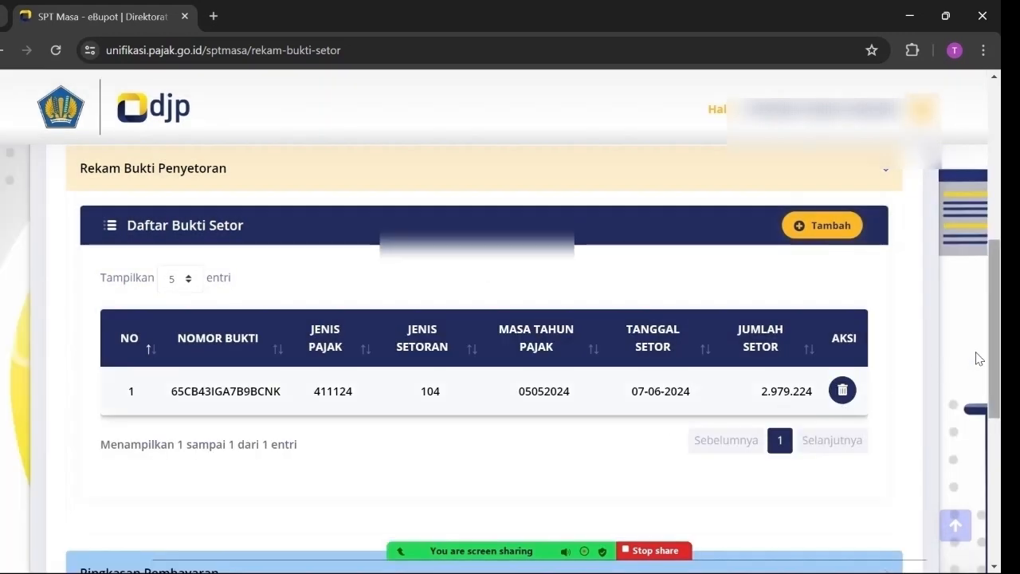
scroll(978, 370, down, 1)
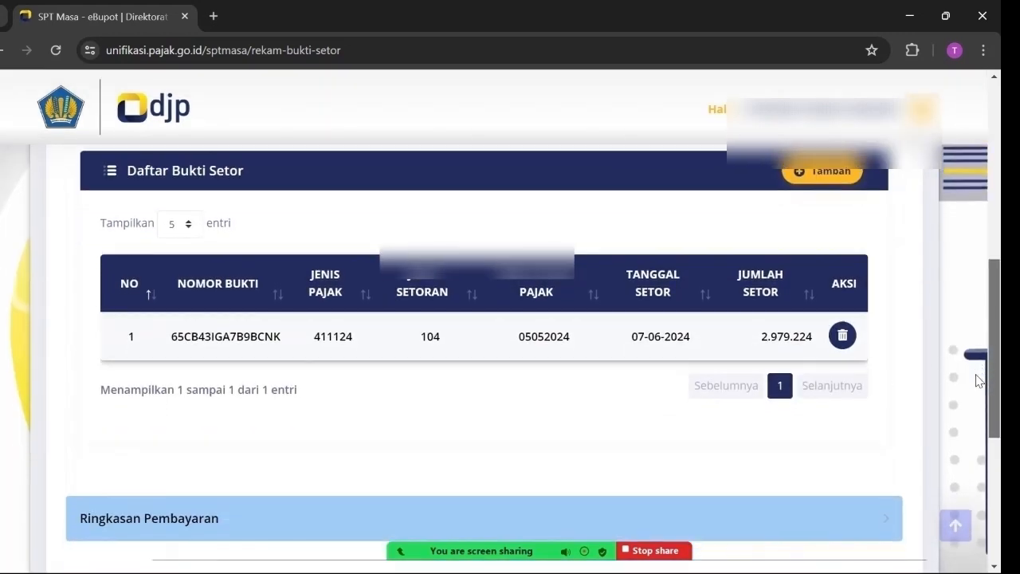
scroll(978, 380, down, 1)
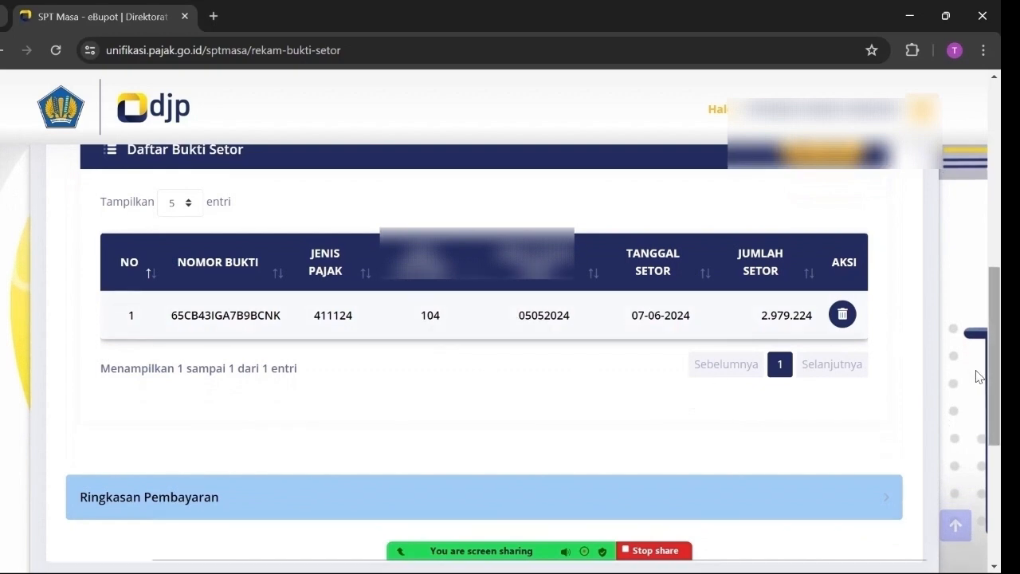
scroll(978, 414, down, 1)
scroll(978, 351, up, 3)
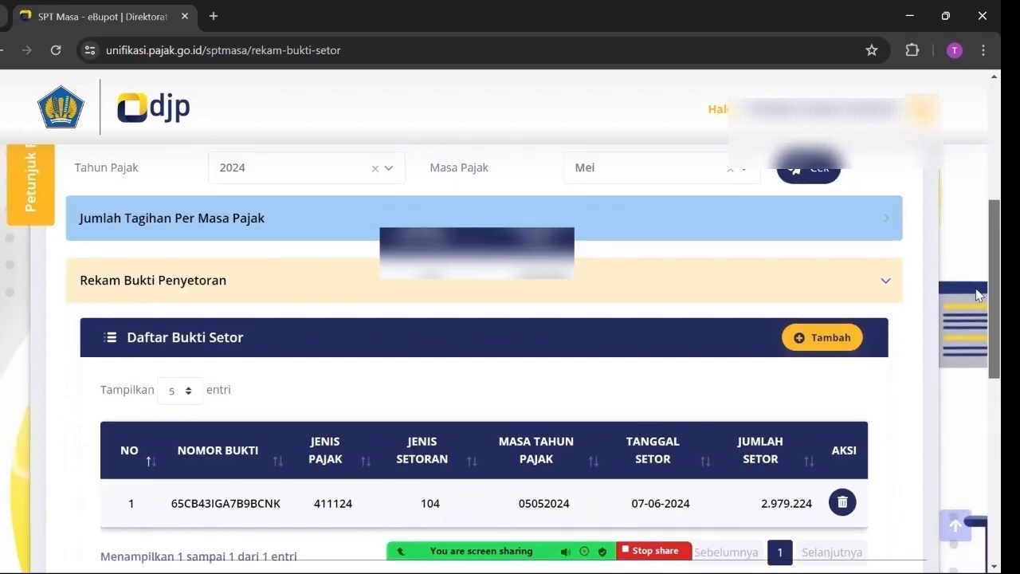
scroll(978, 295, up, 4)
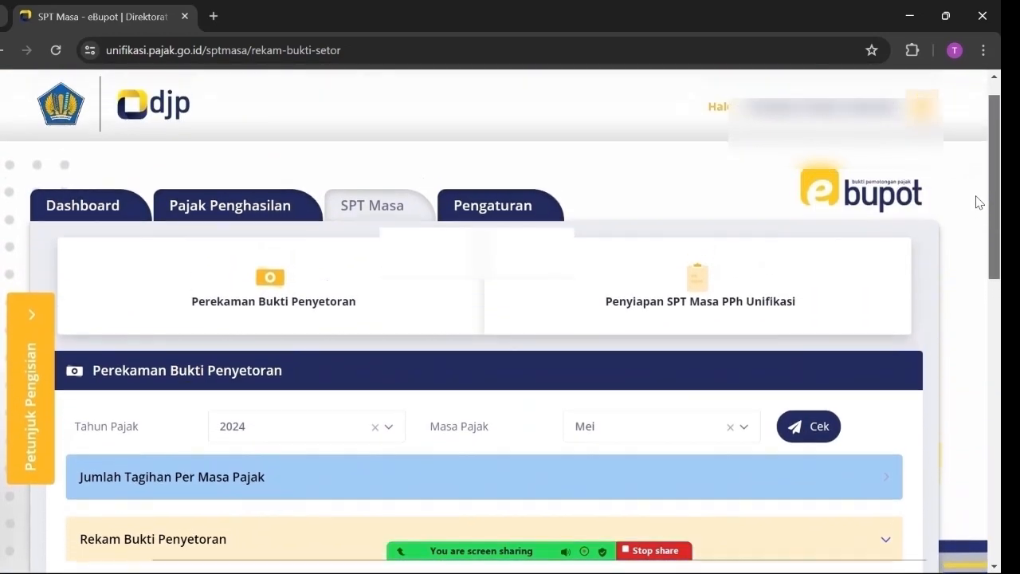
Complete the 2024/05 draft via Lengkapi SPT and save it with Pengurus as signer
click(646, 304)
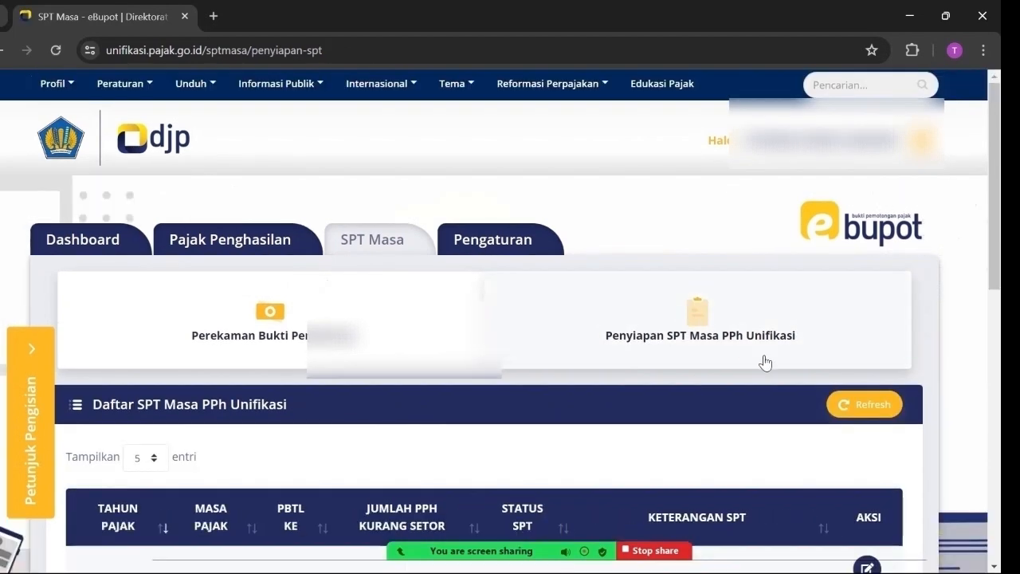
scroll(765, 363, down, 3)
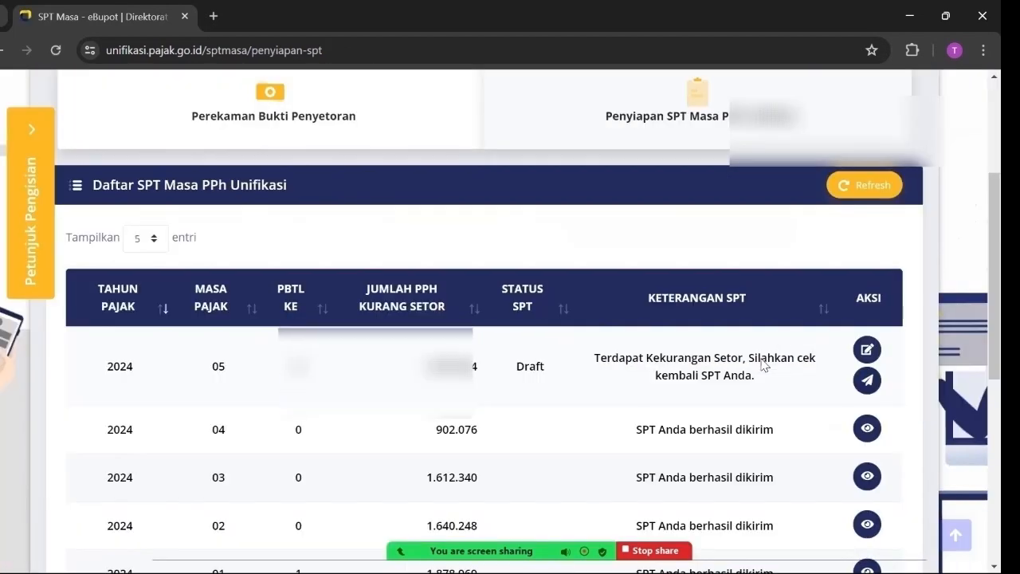
scroll(733, 350, down, 1)
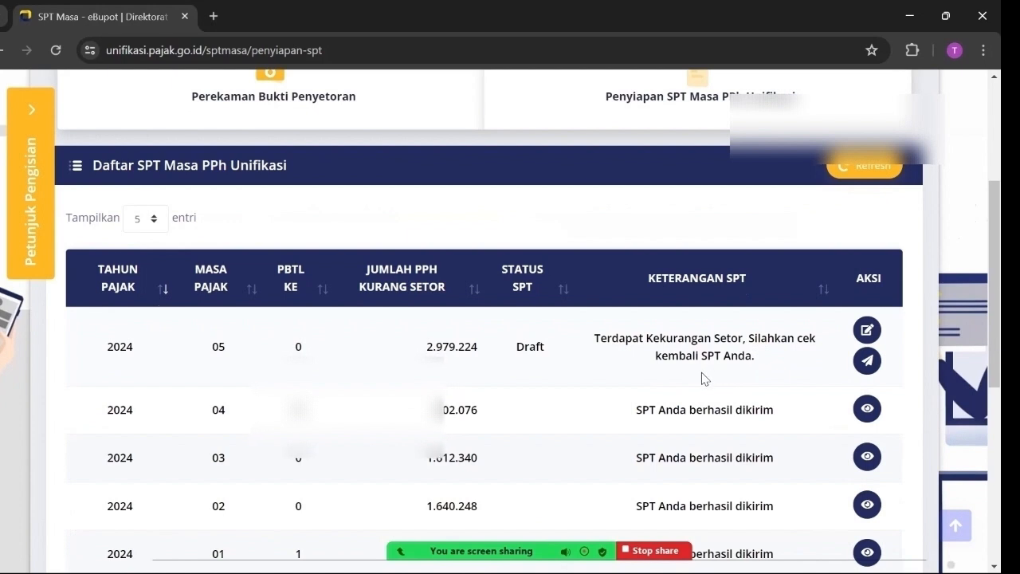
click(866, 330)
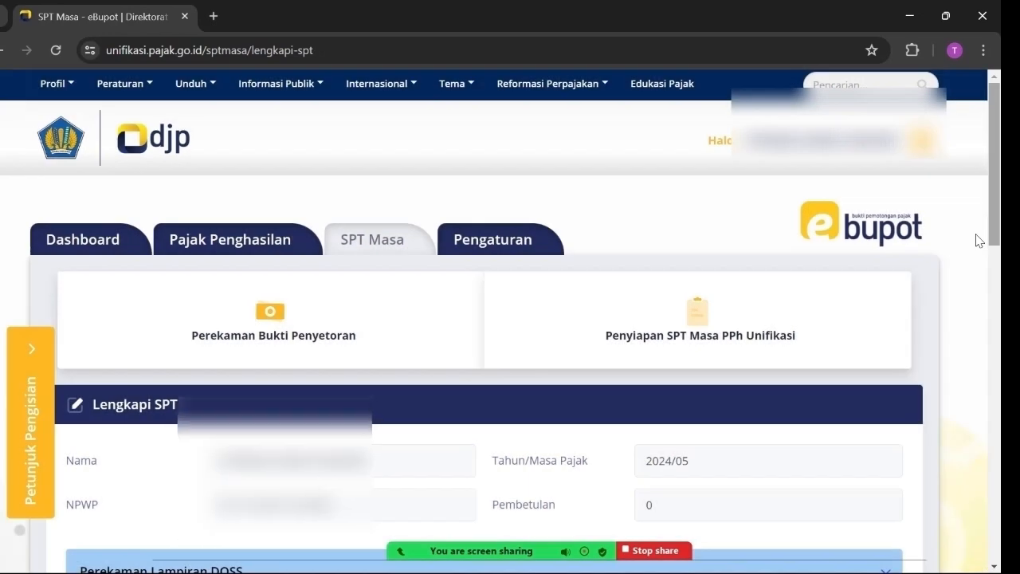
scroll(978, 240, down, 3)
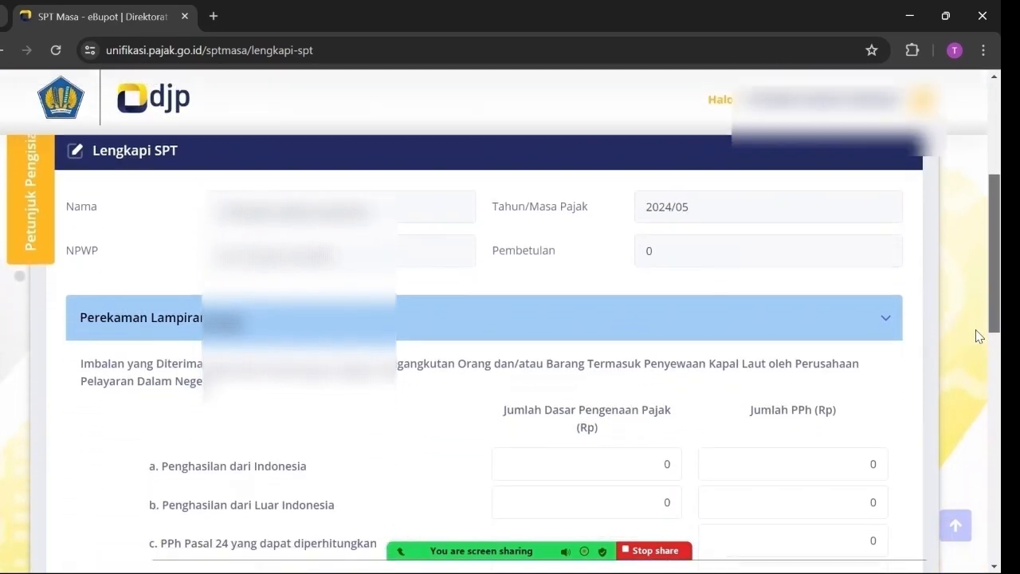
scroll(978, 341, down, 5)
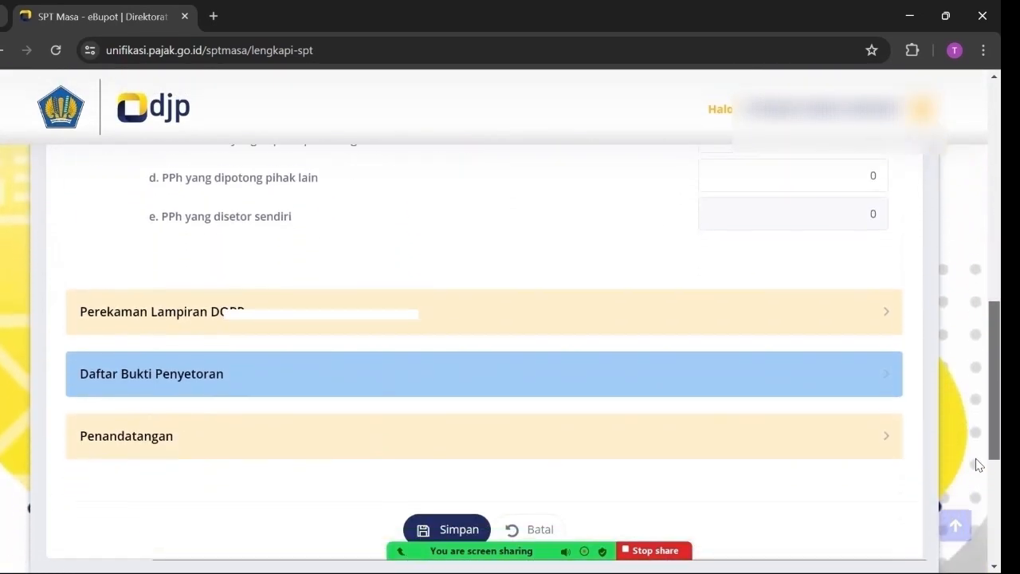
scroll(978, 470, down, 1)
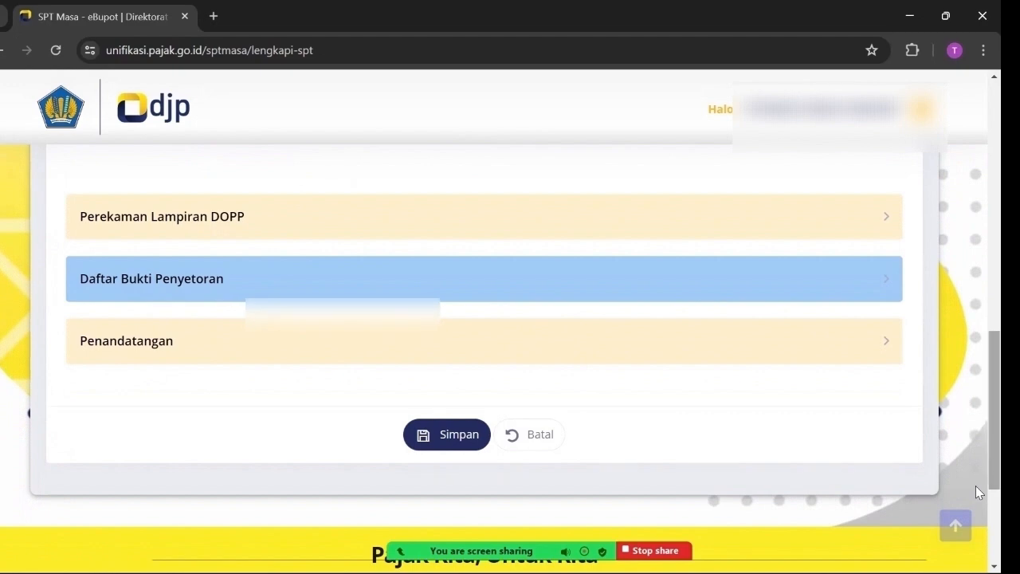
scroll(421, 355, down, 3)
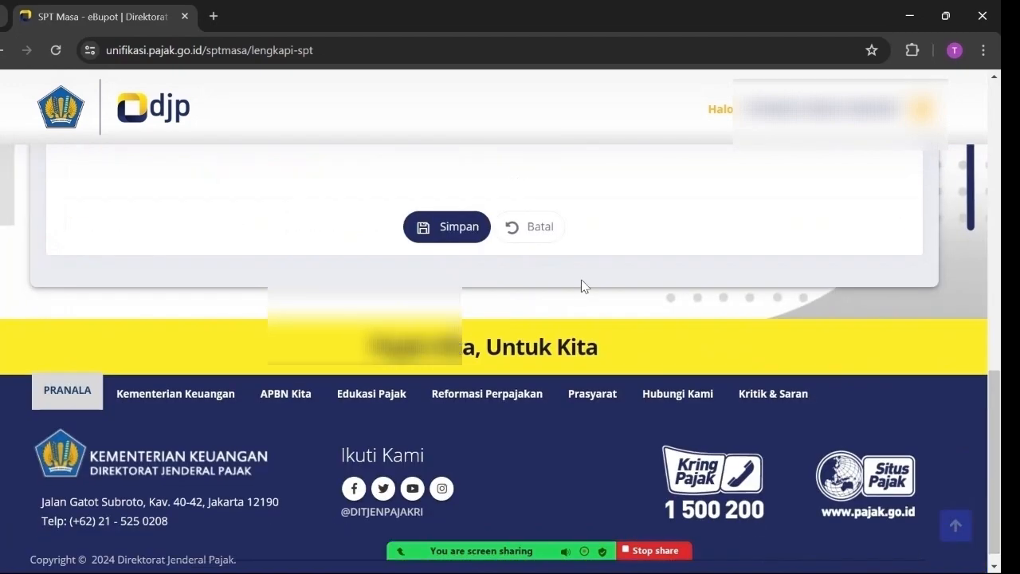
scroll(581, 286, up, 3)
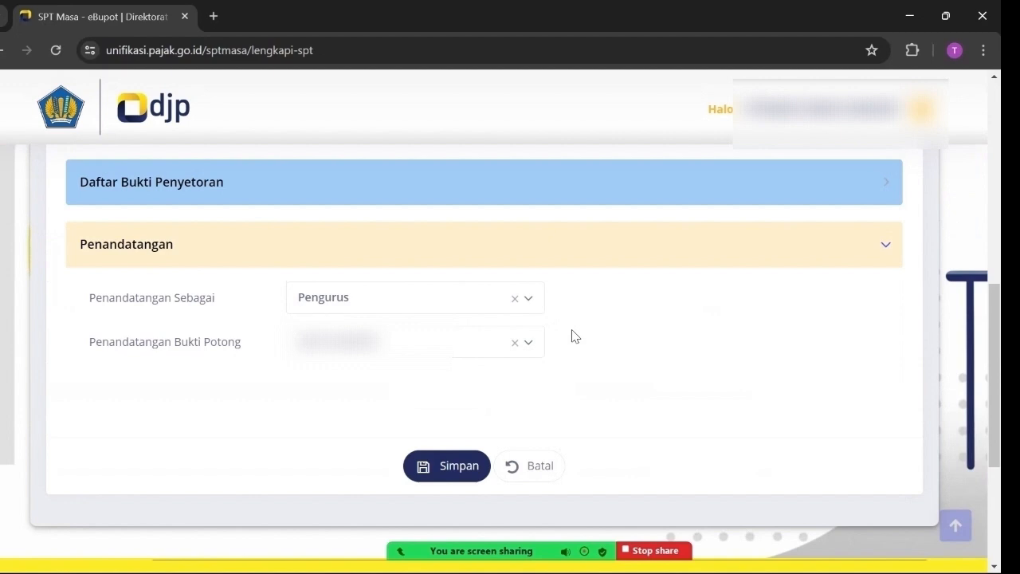
scroll(575, 336, up, 1)
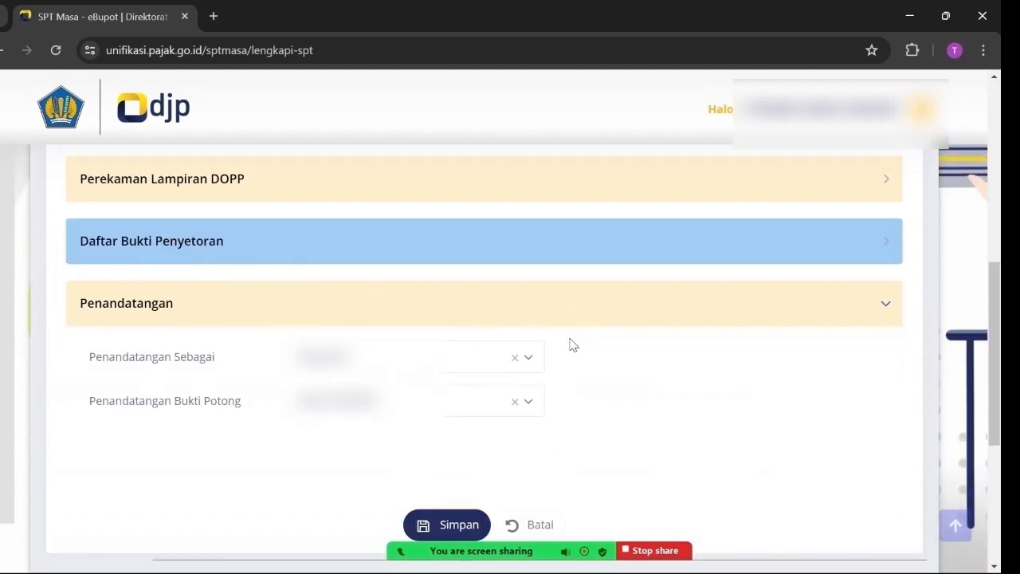
scroll(572, 344, down, 1)
click(456, 465)
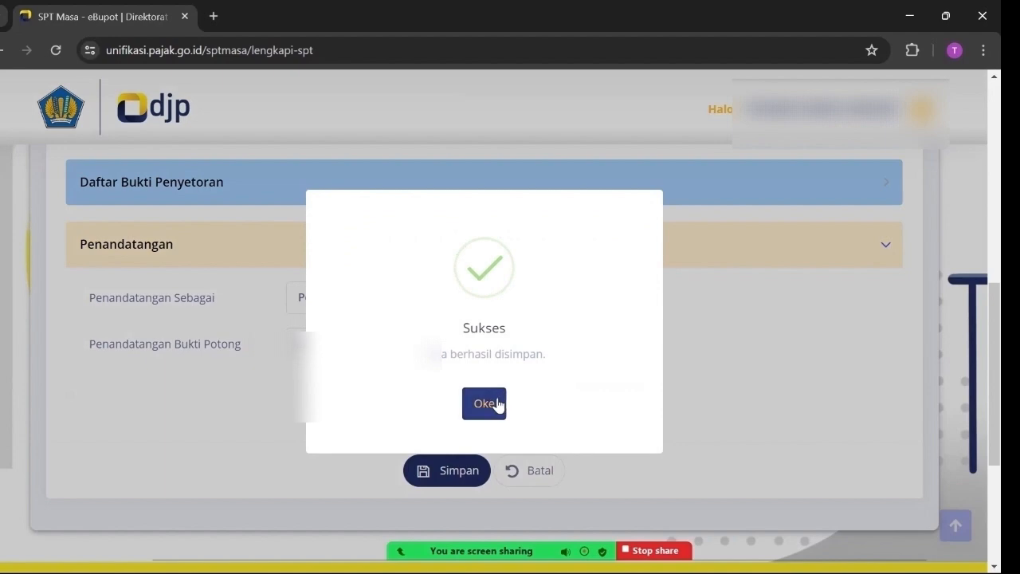
Acknowledge the save and check the 2024/05 Draft row, ready to send for 2.979.224
click(495, 403)
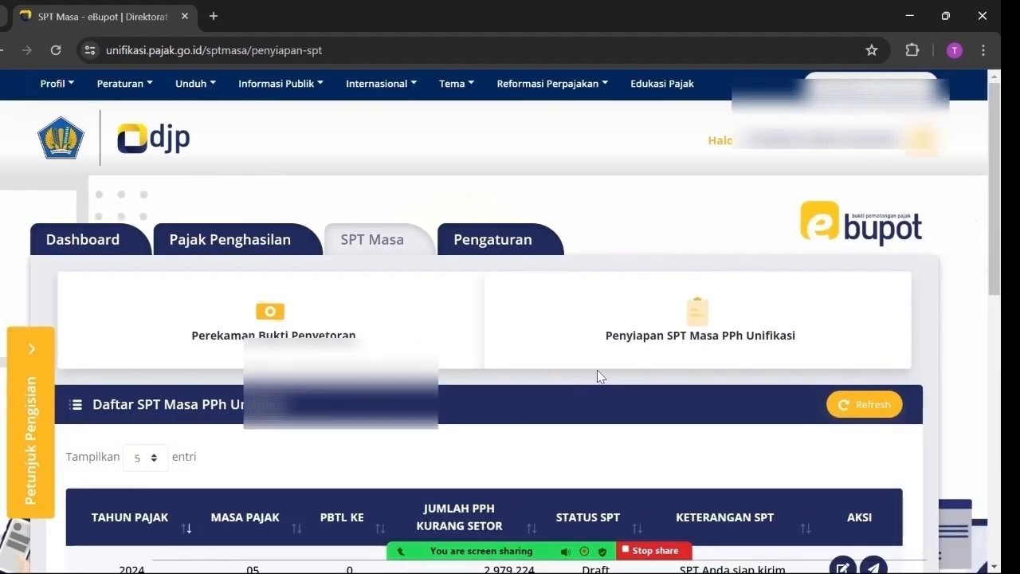
scroll(600, 374, down, 2)
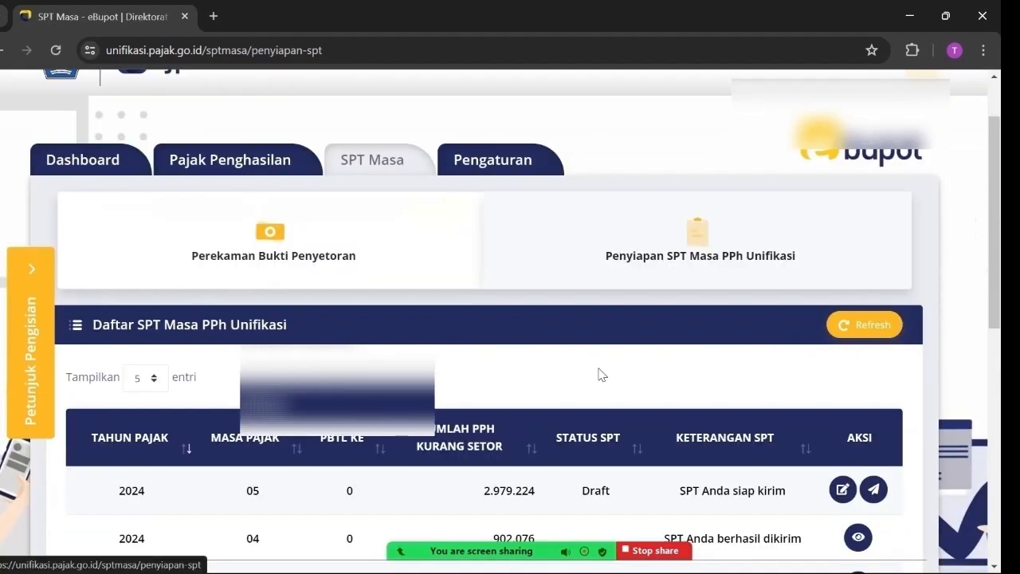
scroll(598, 374, down, 1)
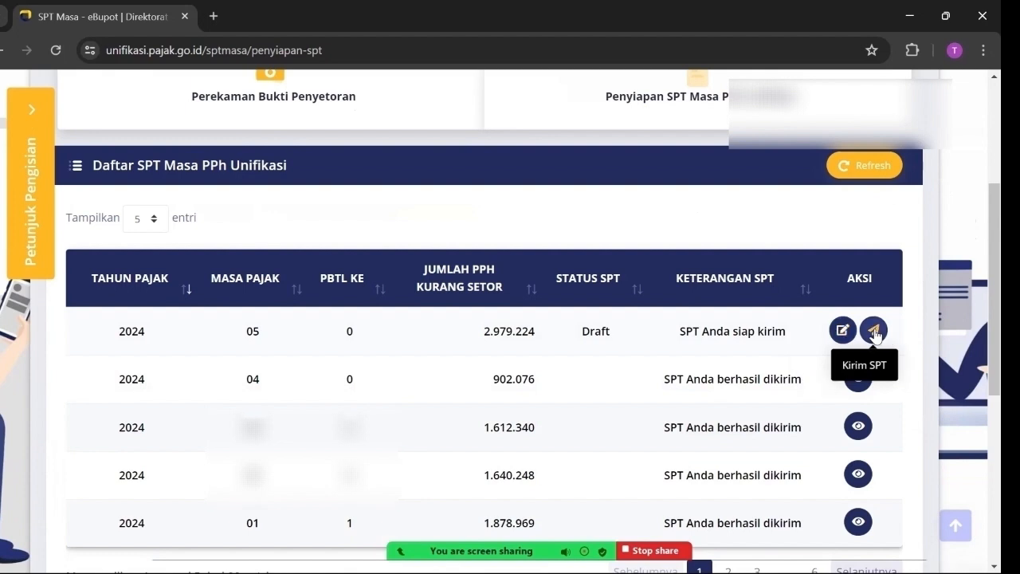
Open Kirim SPT for the 2024/05 return, revision 0, and review its zero Lampiran DOSS figures
click(874, 329)
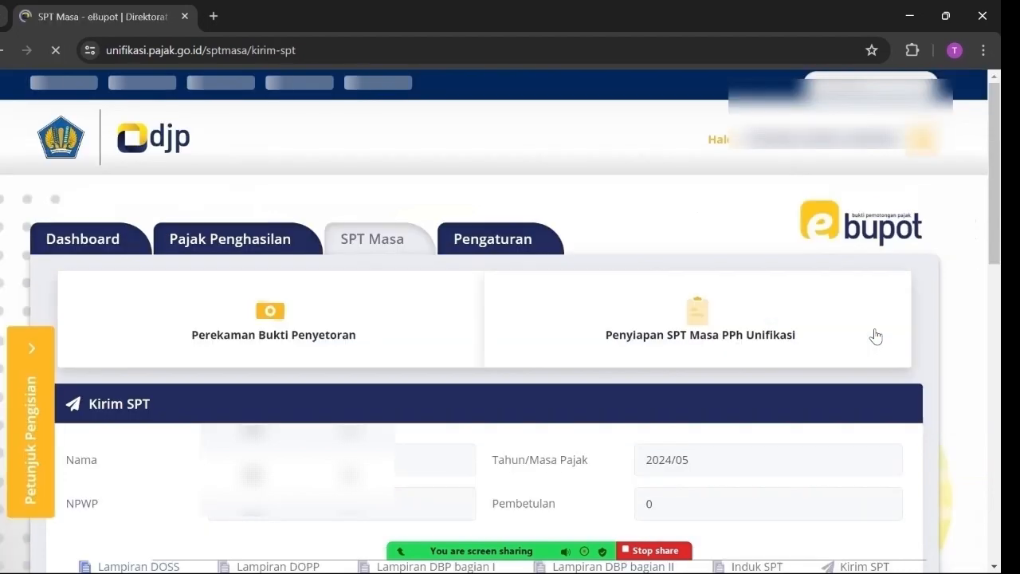
scroll(817, 425, down, 1)
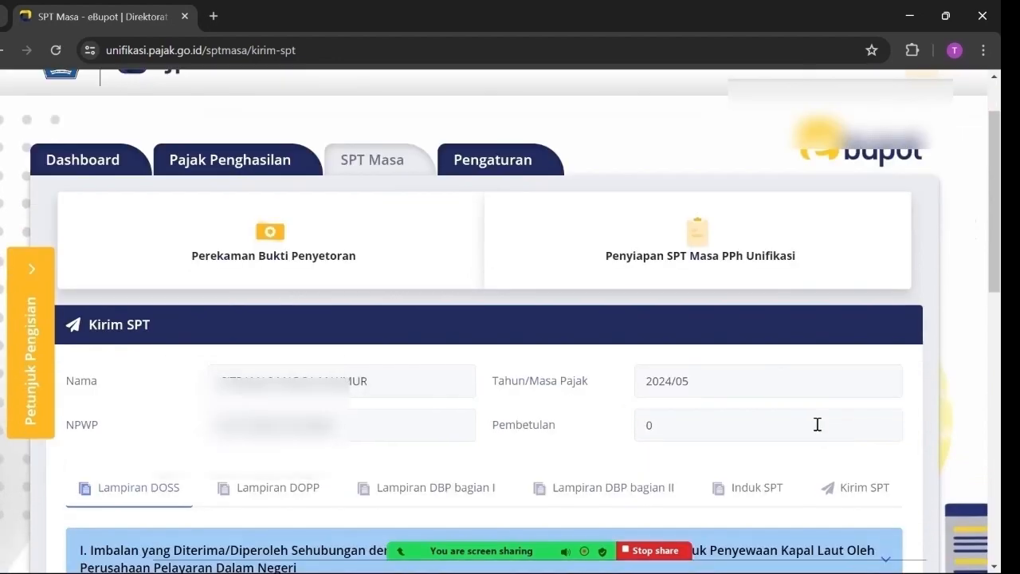
scroll(818, 426, down, 3)
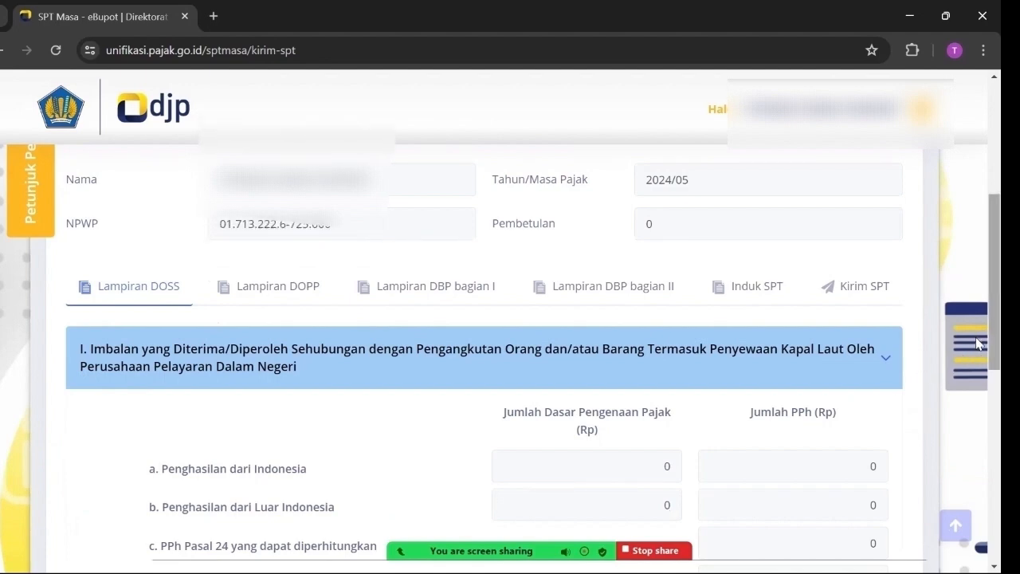
scroll(981, 470, down, 5)
scroll(980, 465, up, 4)
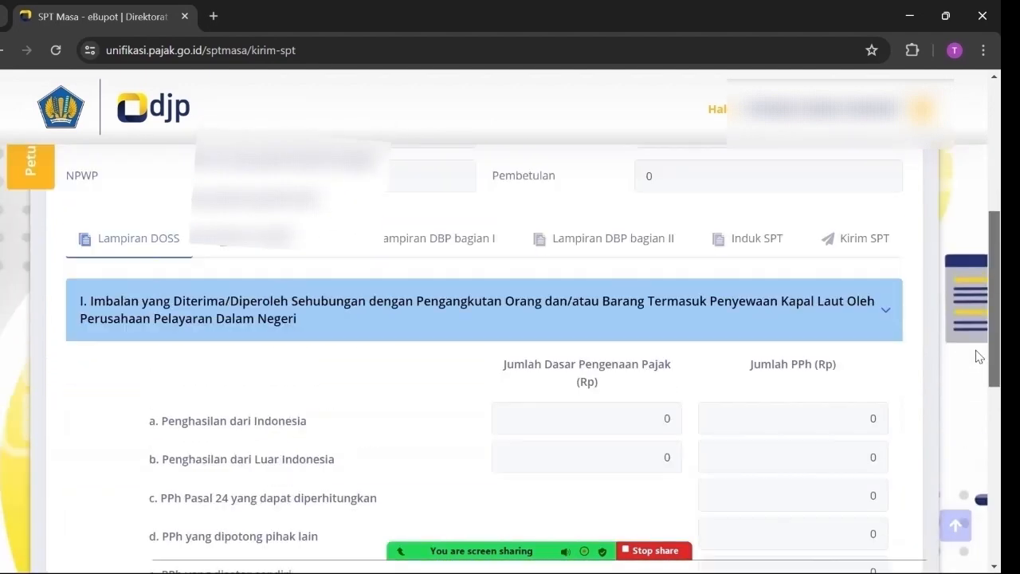
scroll(979, 356, up, 1)
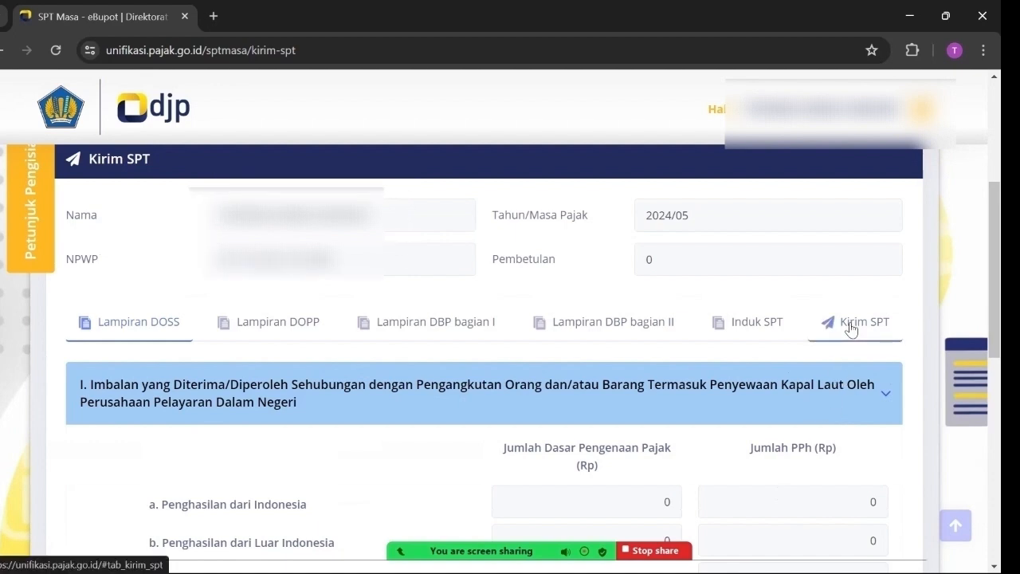
Sign the 2024/05 SPT with the .p12 certificate and its passphrase, and send it
click(850, 329)
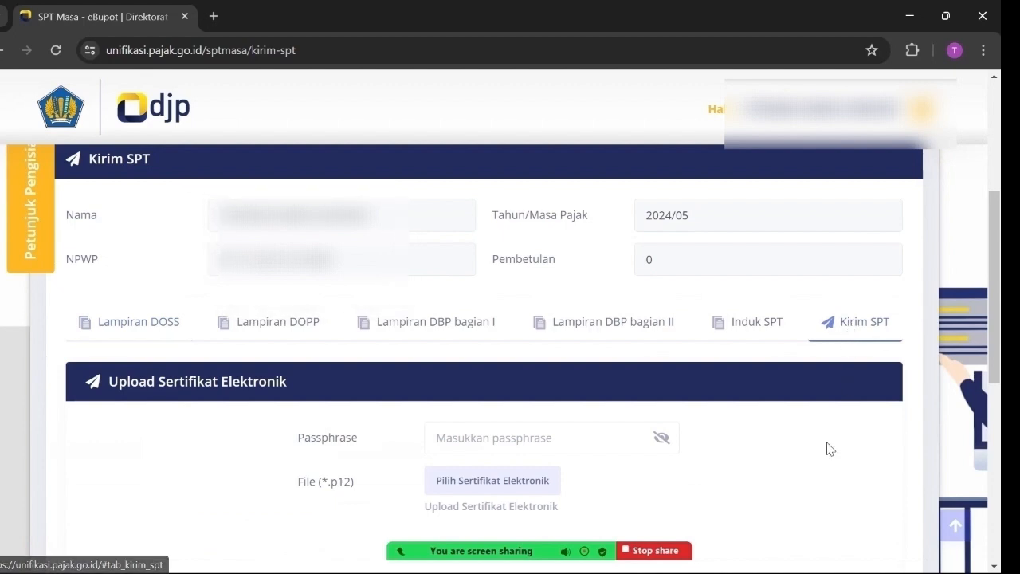
scroll(825, 455, down, 2)
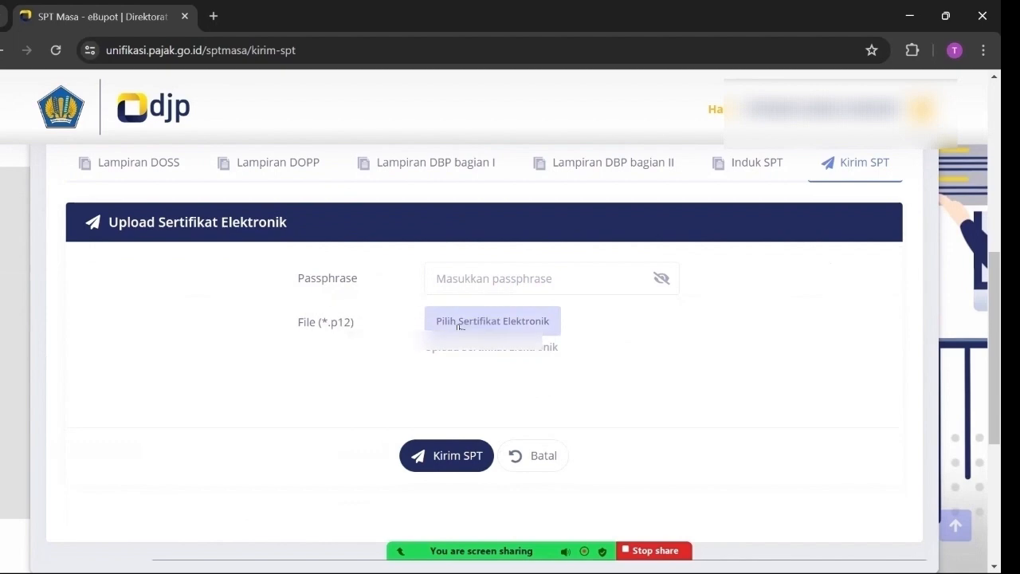
click(458, 331)
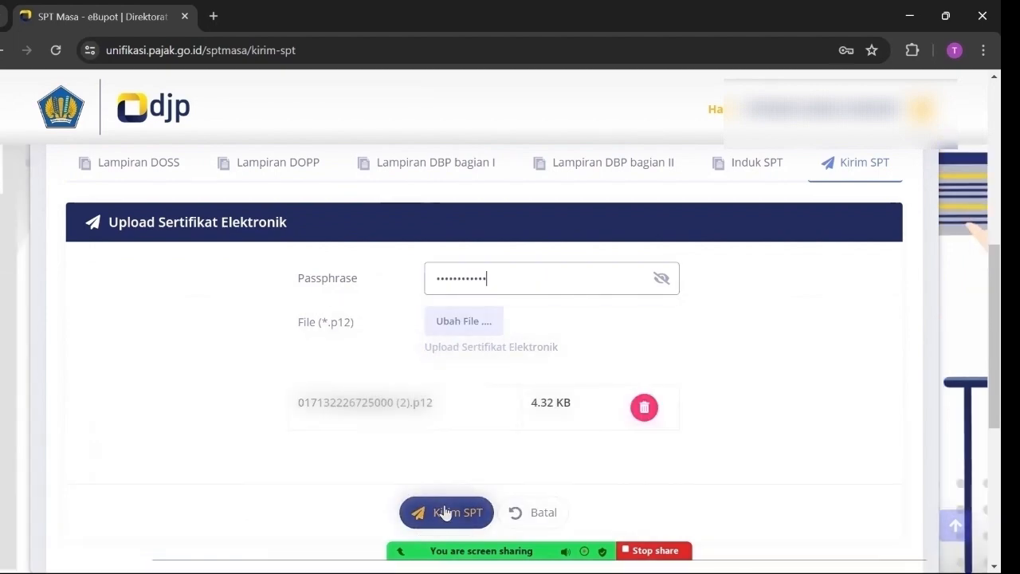
click(446, 512)
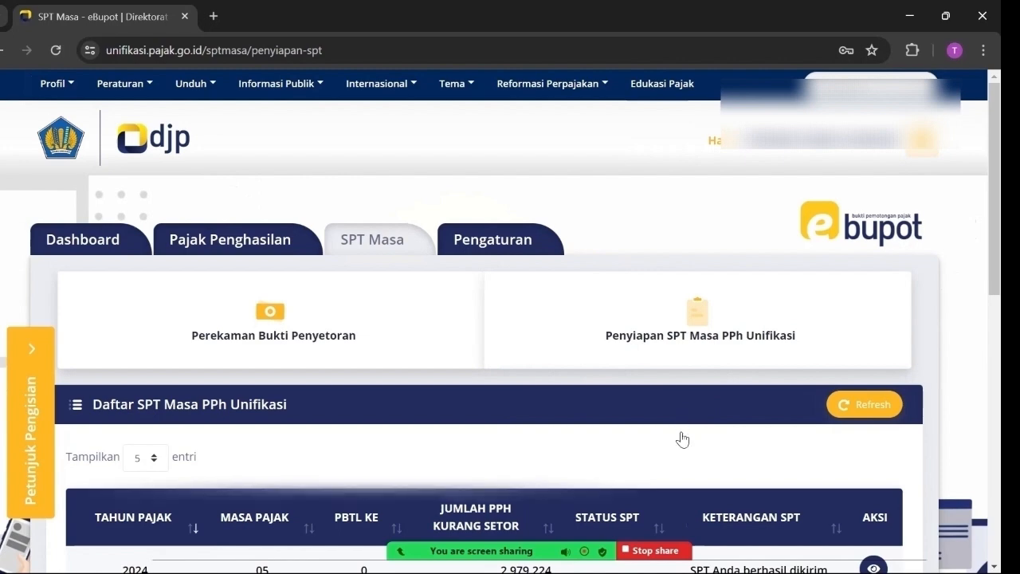
Confirm 2024/05 was sent and view it on the Dashboard as sent 10-06-2024
scroll(681, 435, down, 2)
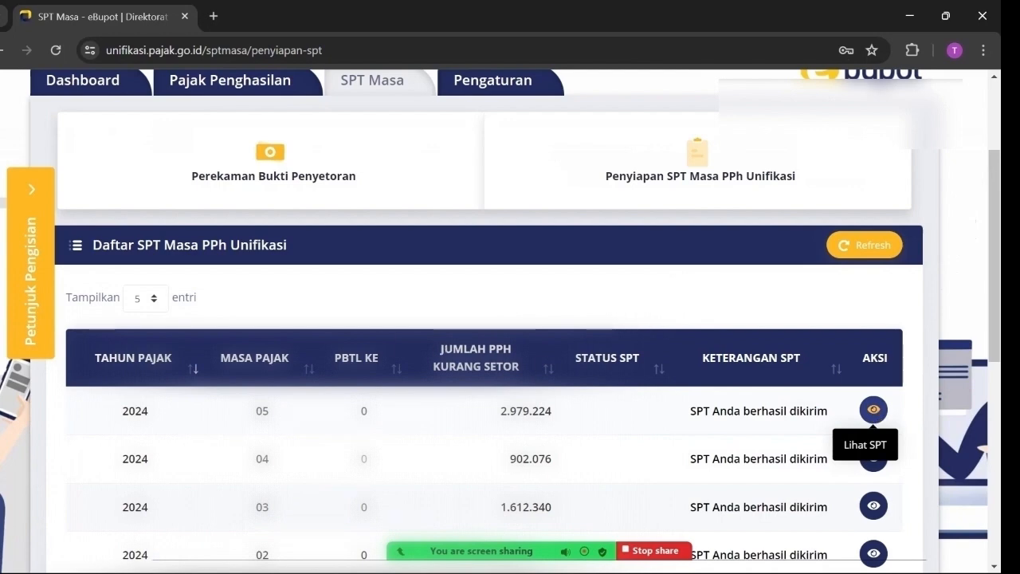
click(91, 90)
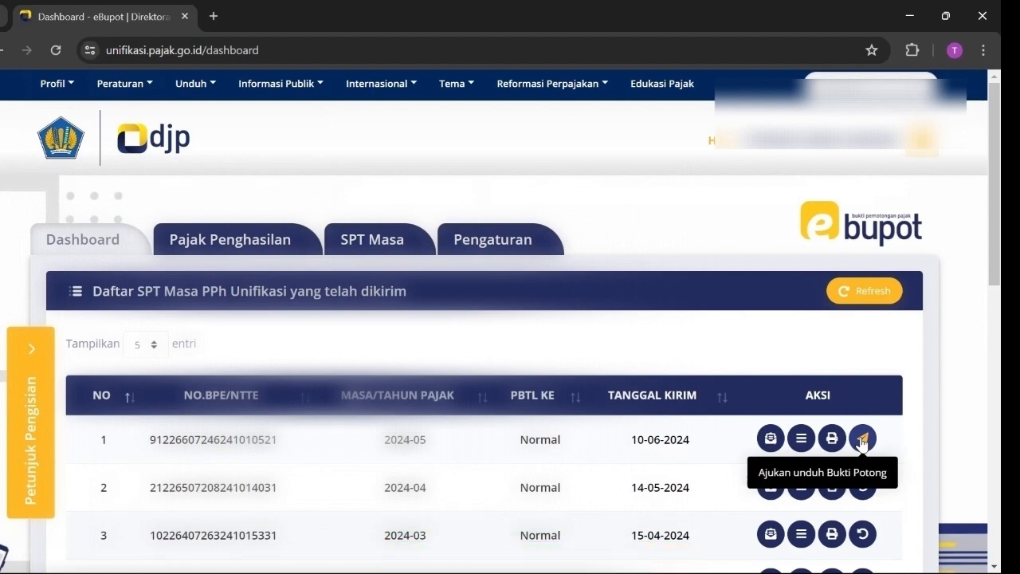
Submit the Bukti Potong download request for the 2024-05 row and close the success message
click(862, 440)
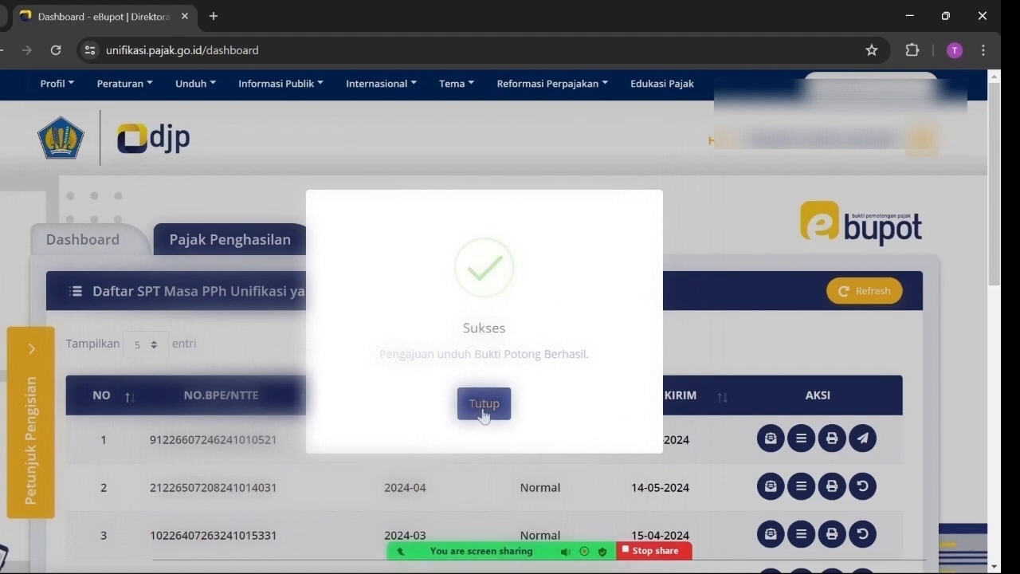
click(483, 406)
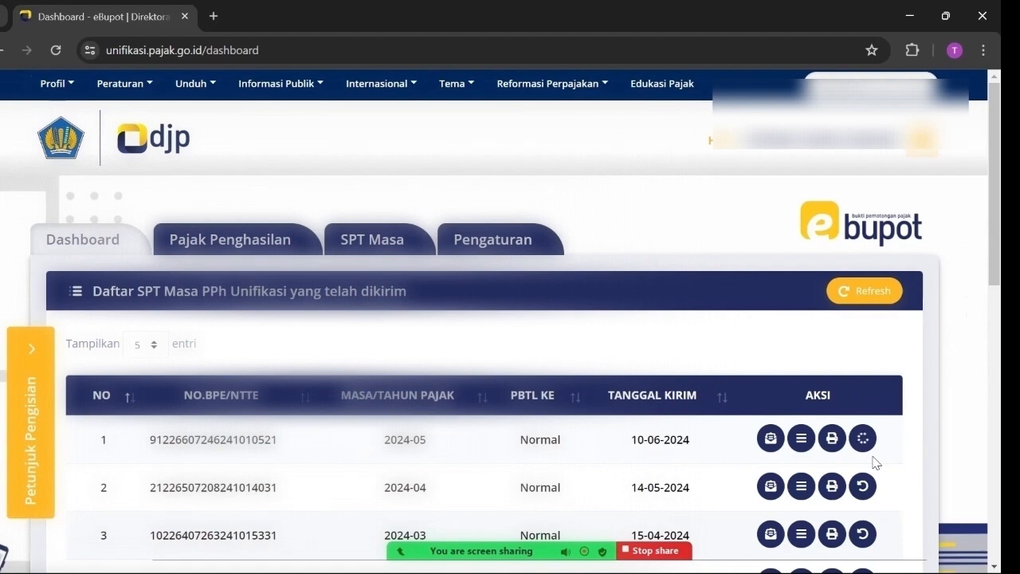
Refresh the sent SPT table to check the Bukti Potong download request status
click(862, 292)
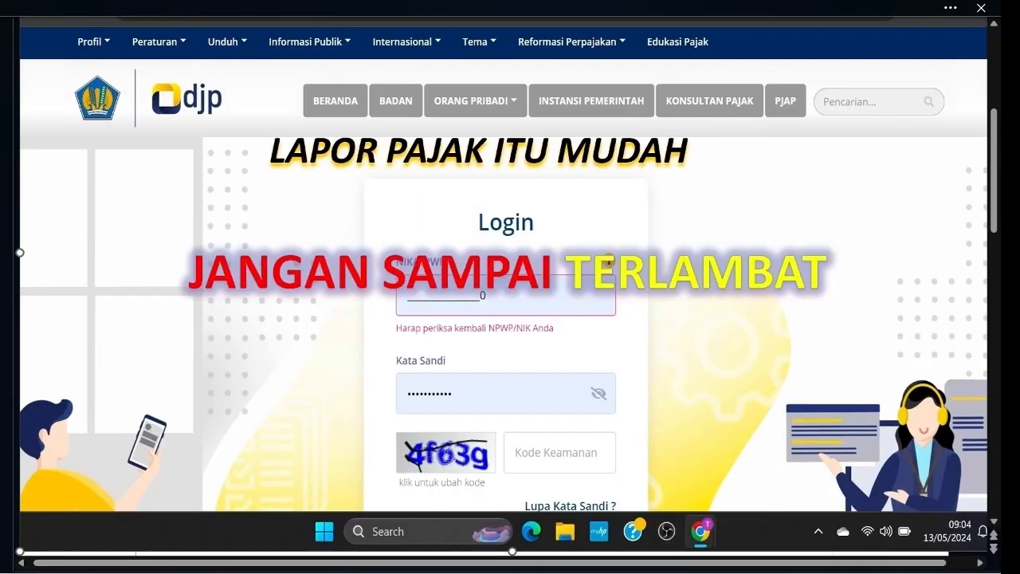